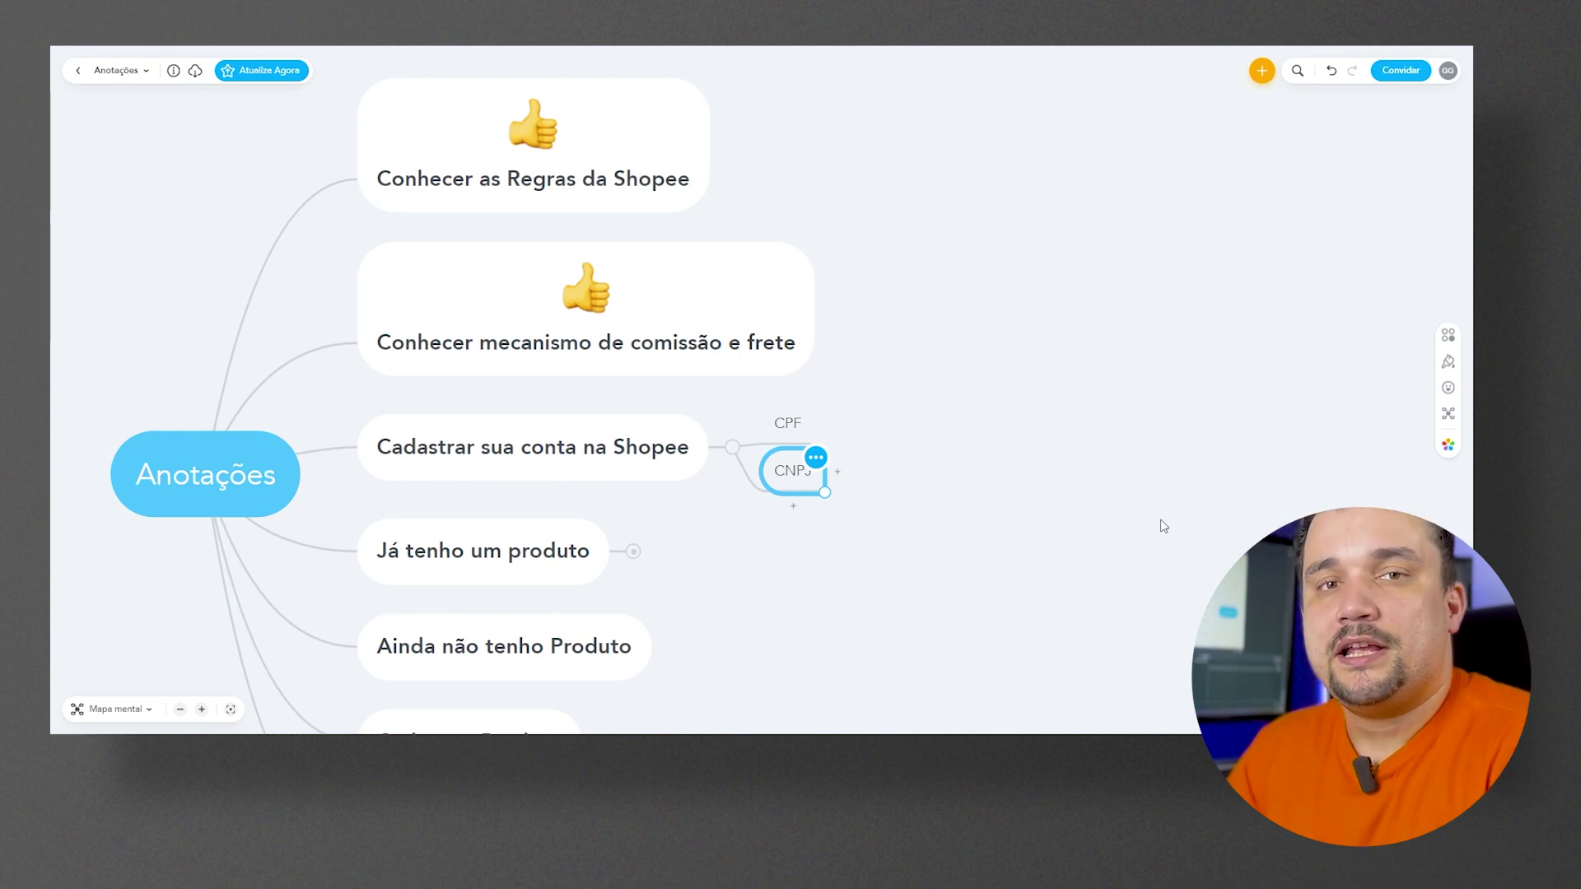
# Select the 'Cadastrar sua conta na Shopee' topic in the Anotações map
pyautogui.click(642, 458)
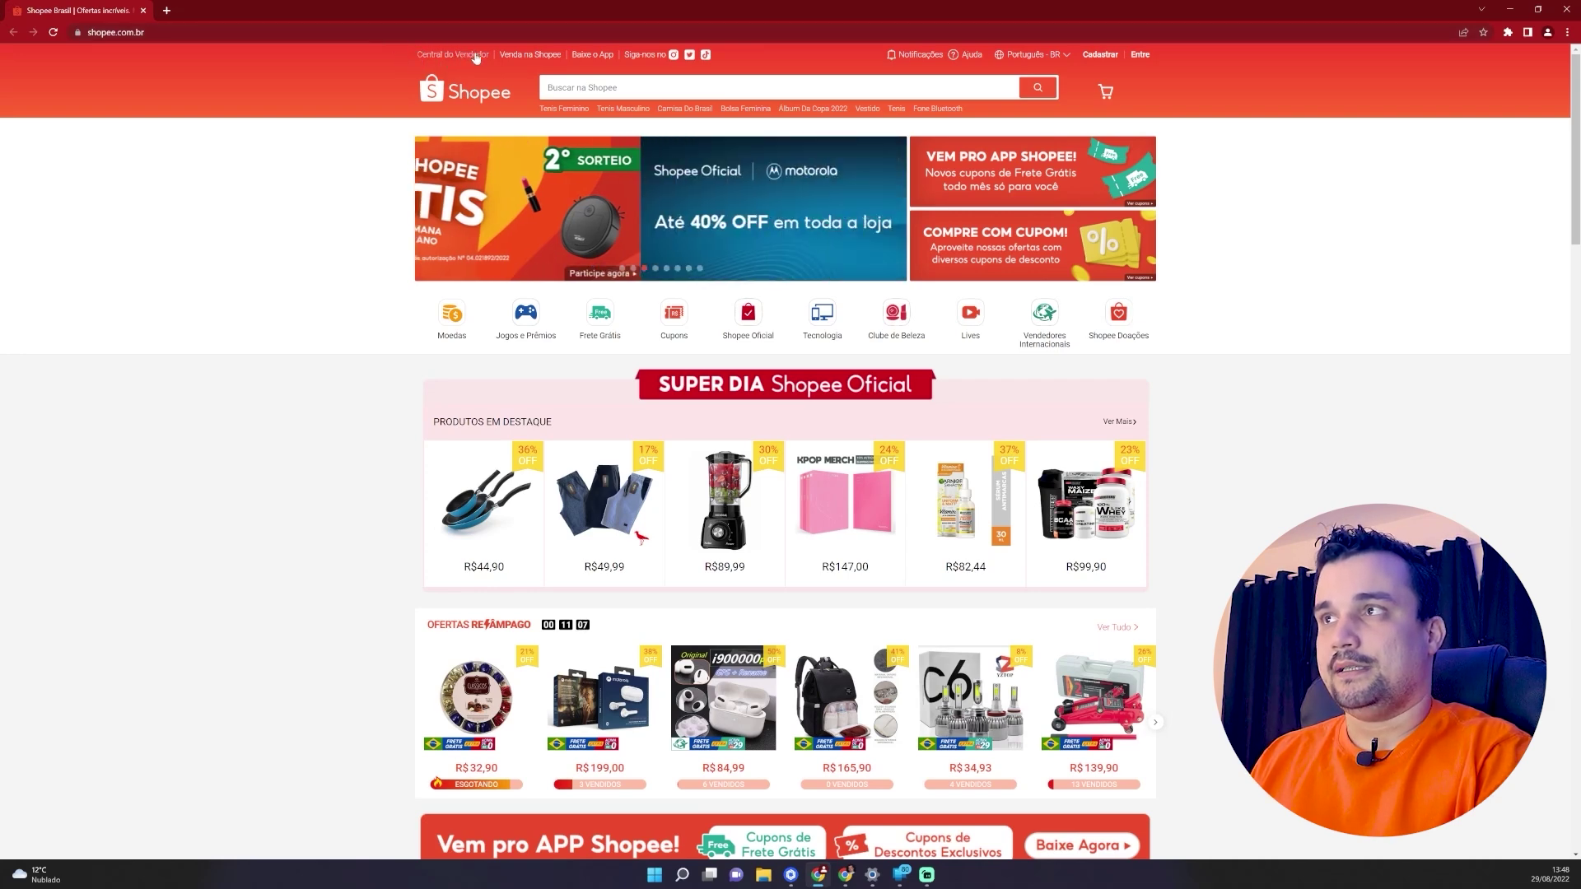
# Go from Shopee's Central do Vendedor login to the 'Criar nova conta' signup page
pyautogui.click(431, 52)
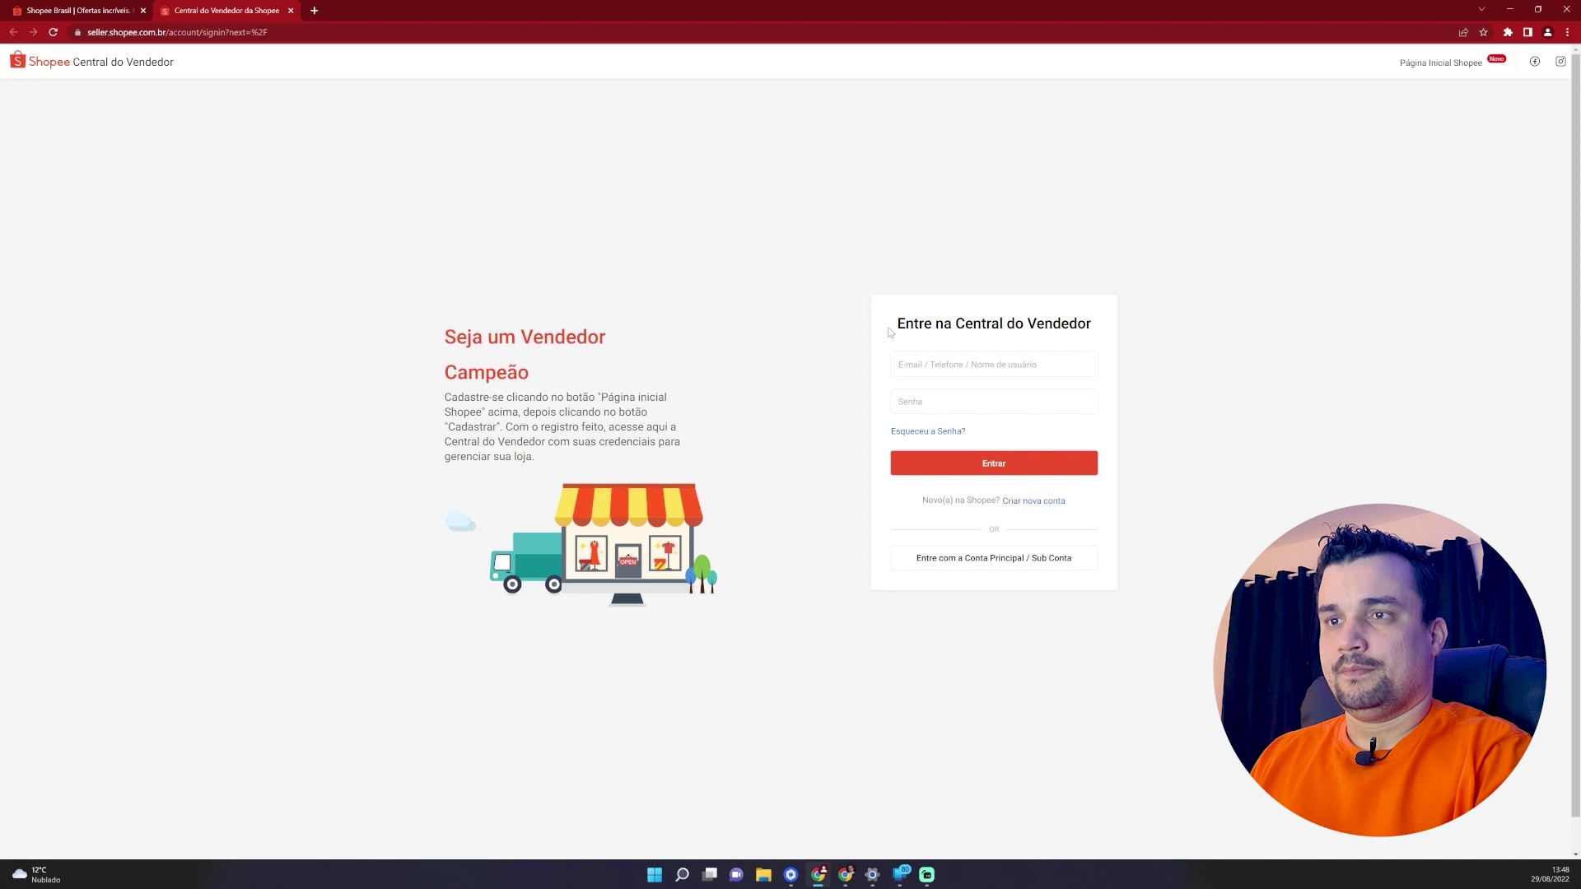
pyautogui.click(1037, 501)
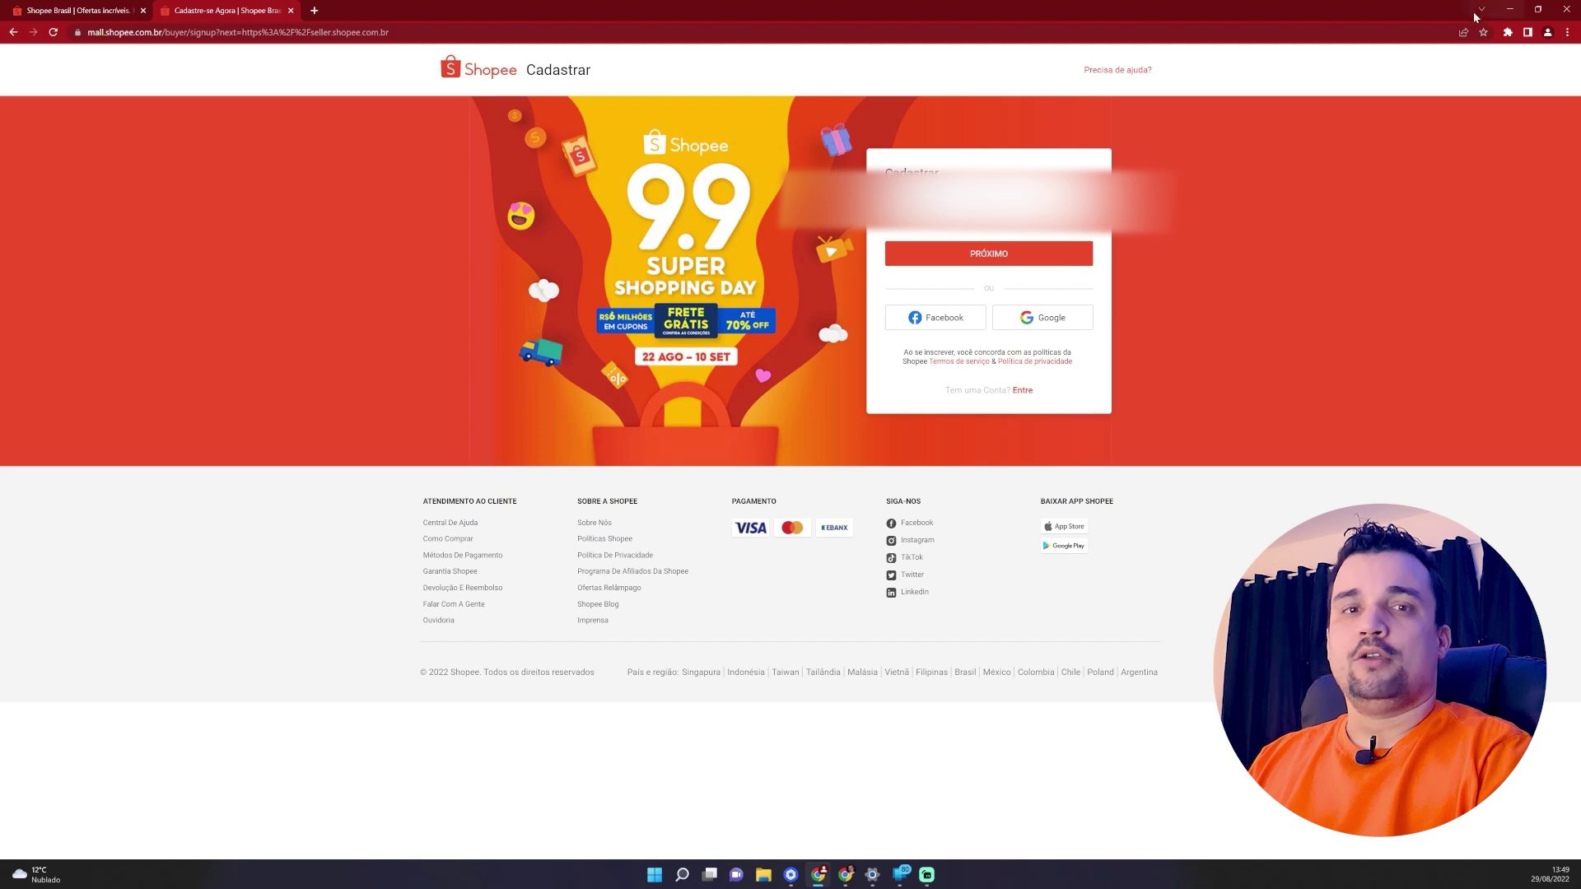
# Submit the phone number, solve the slider puzzle, and send the SMS verification code
pyautogui.click(960, 259)
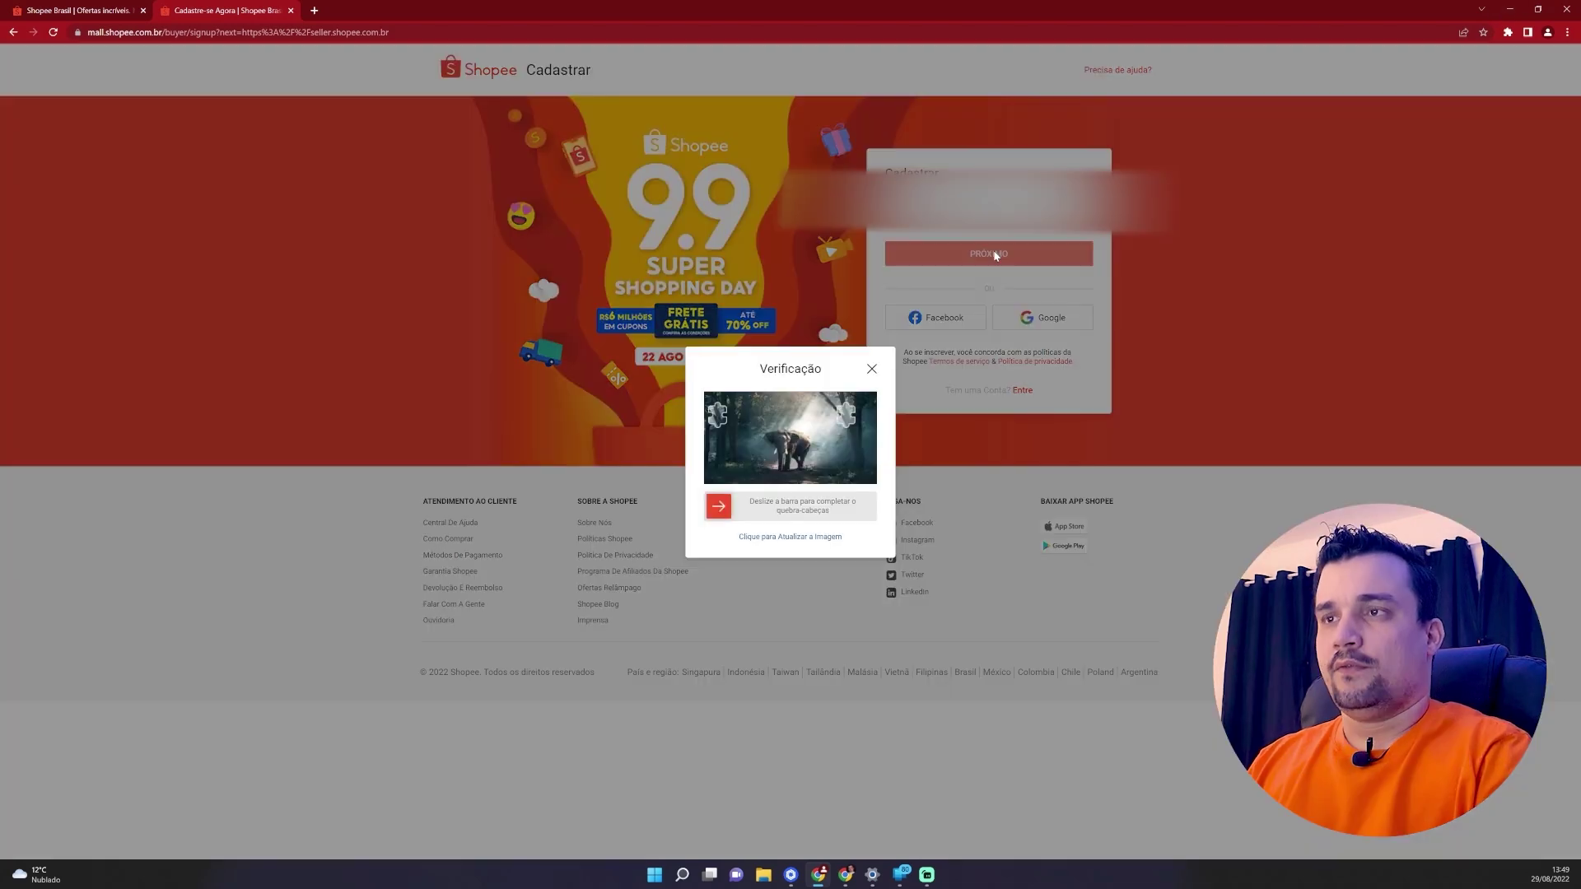
pyautogui.moveTo(719, 506); pyautogui.dragTo(847, 504)
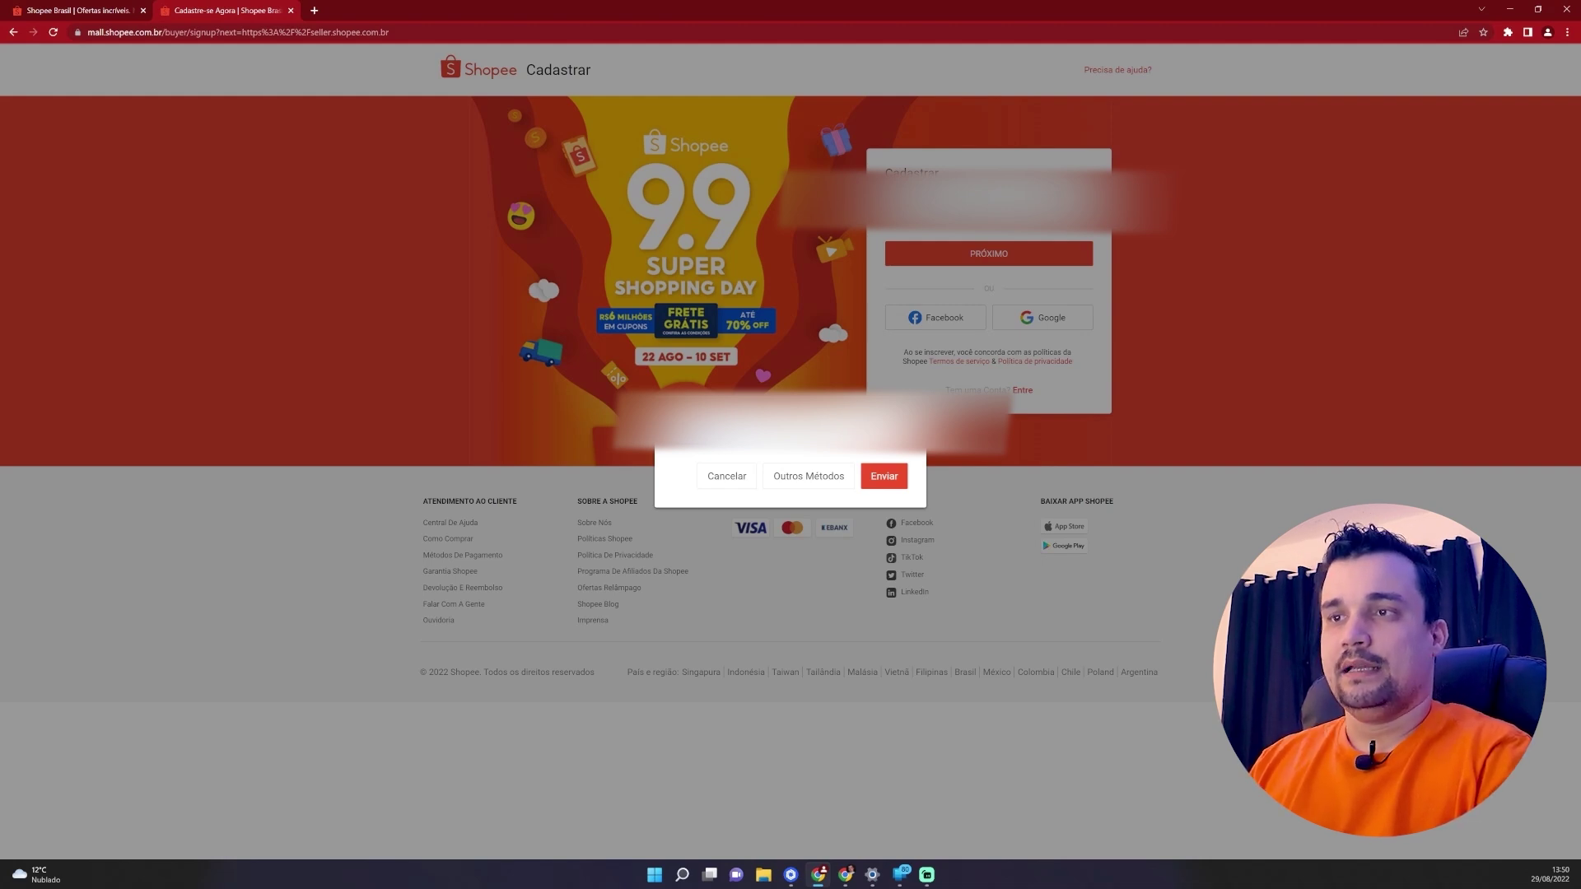
pyautogui.click(886, 476)
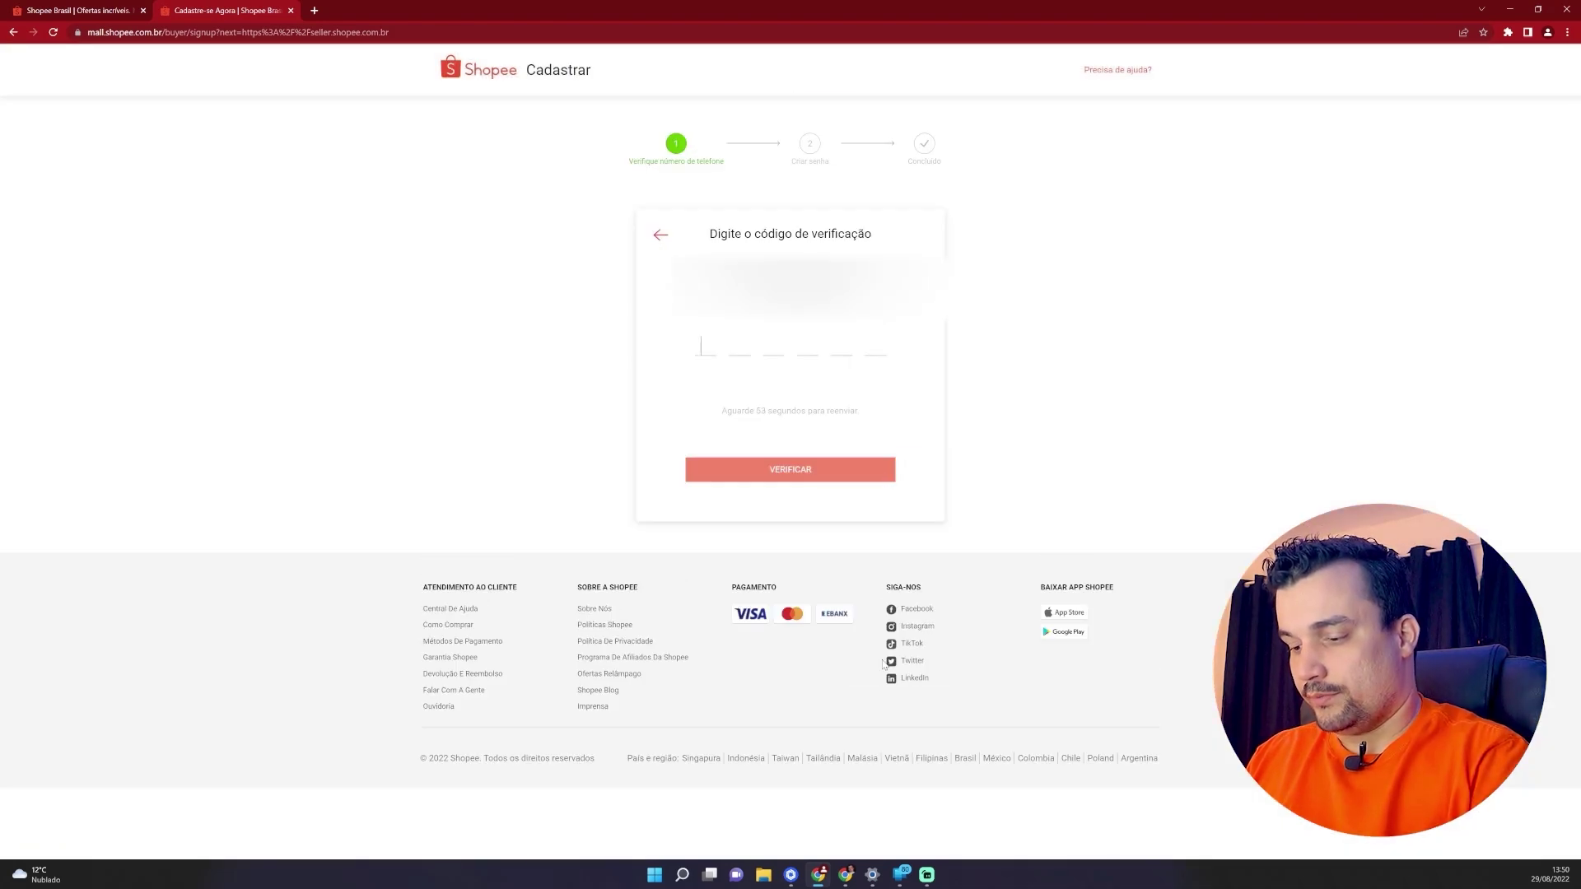
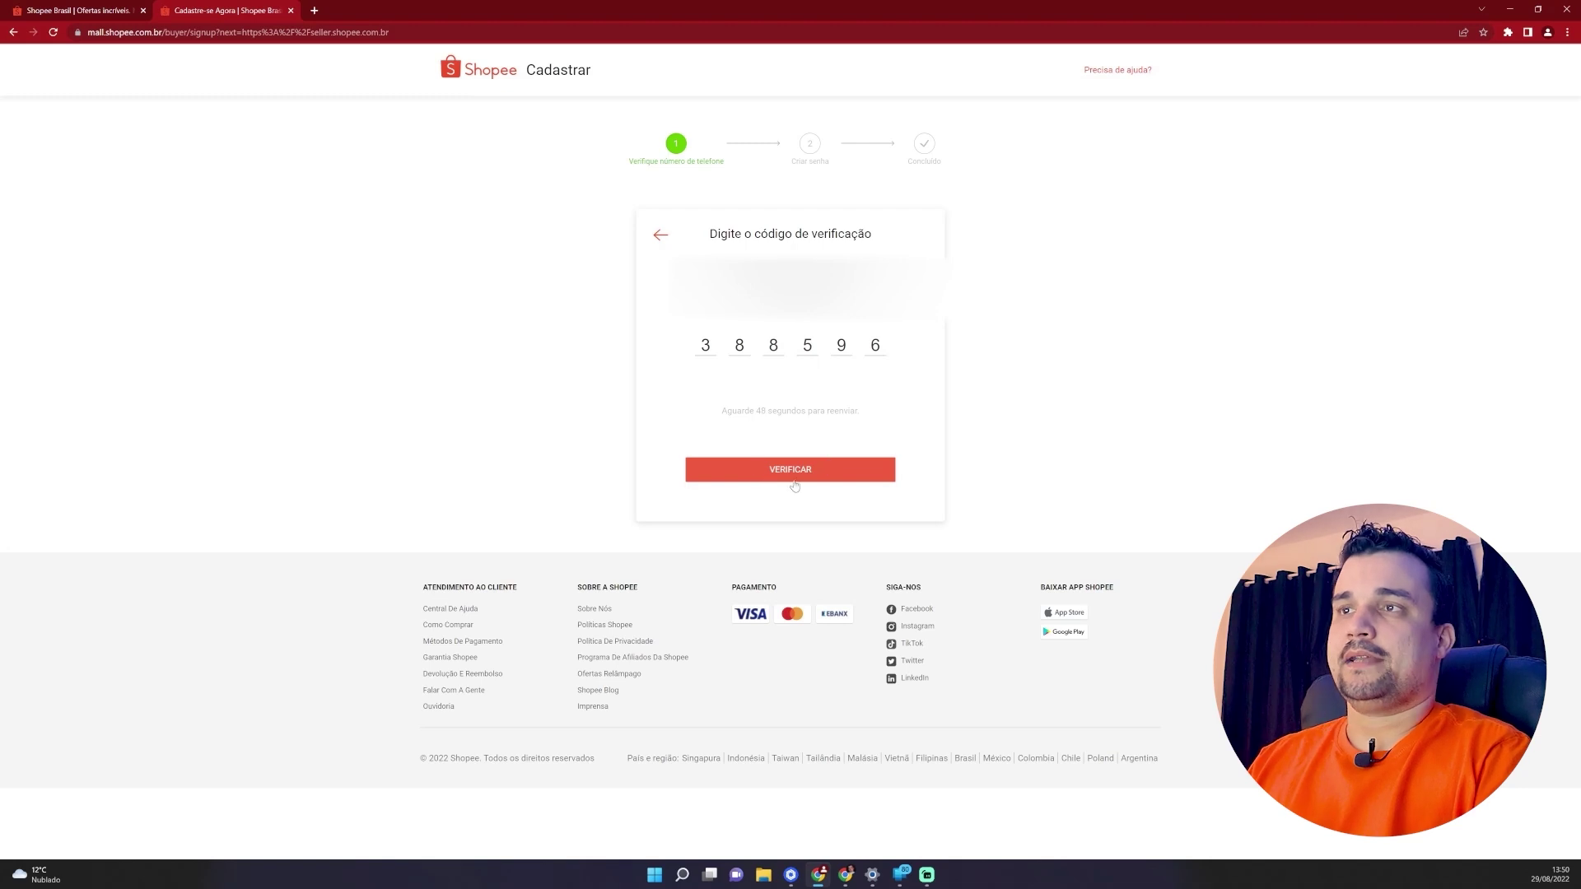
# Enter and verify the SMS code, paste the account password, and complete the Shopee signup
pyautogui.click(793, 479)
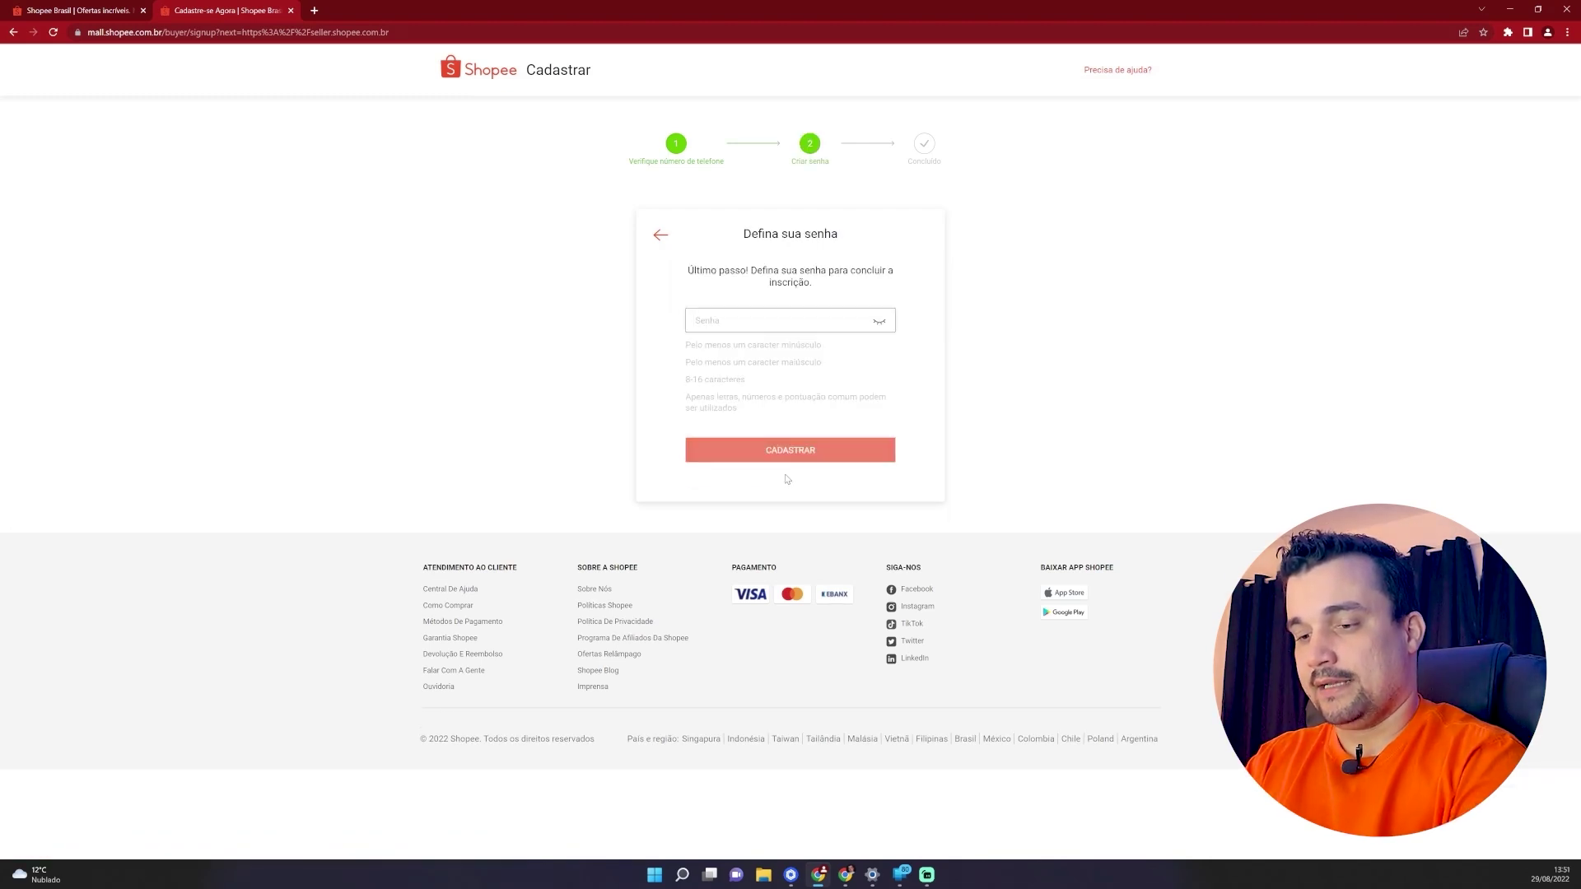
pyautogui.hotkey('ctrl', 'v')
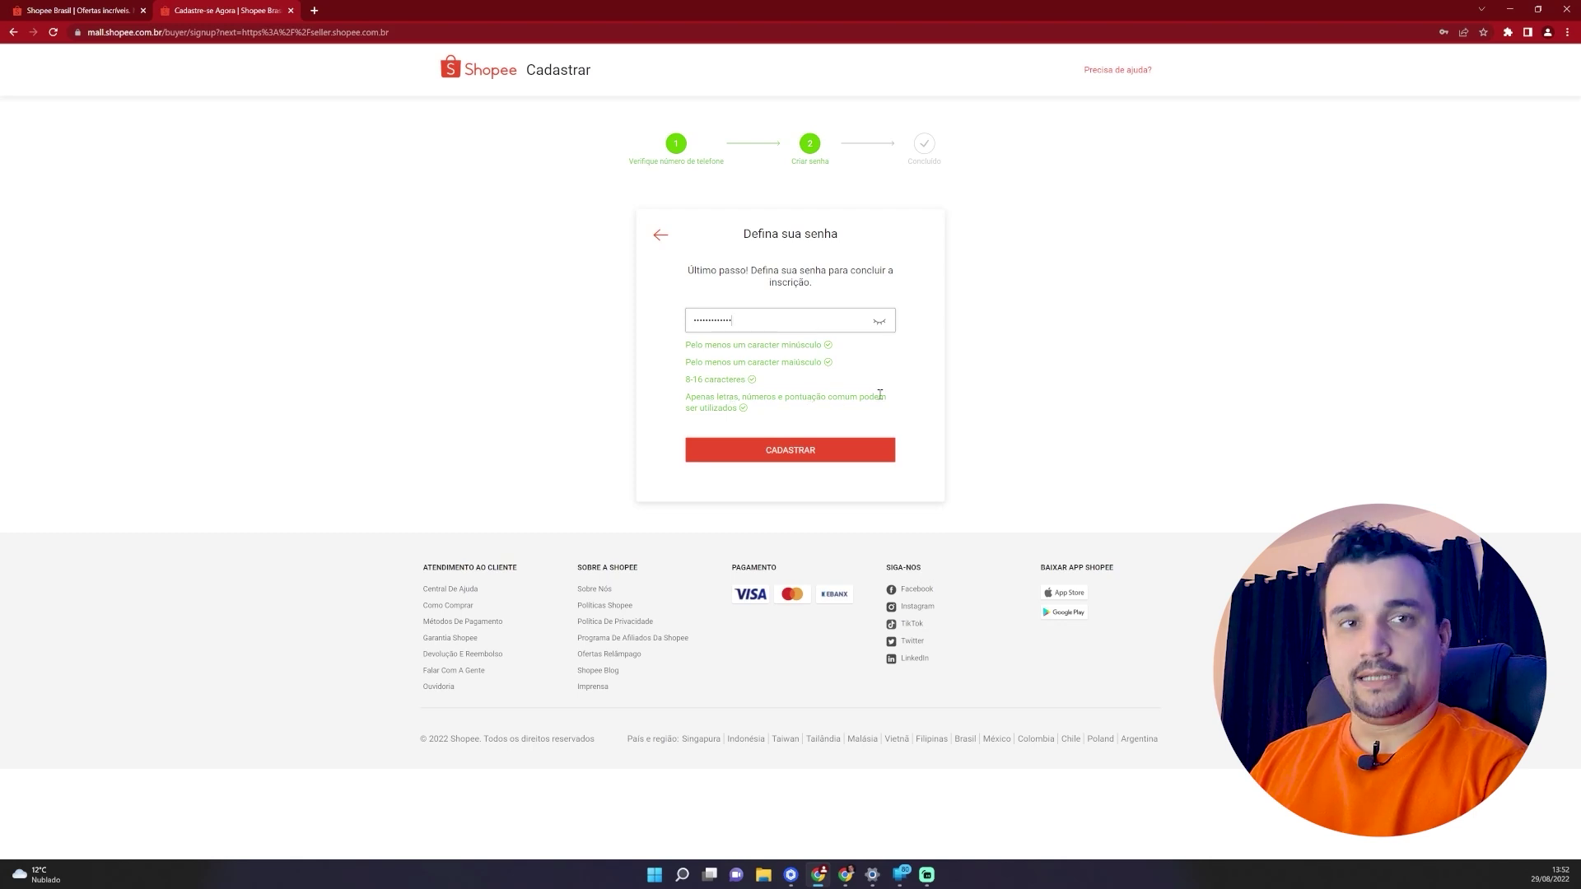
pyautogui.click(797, 449)
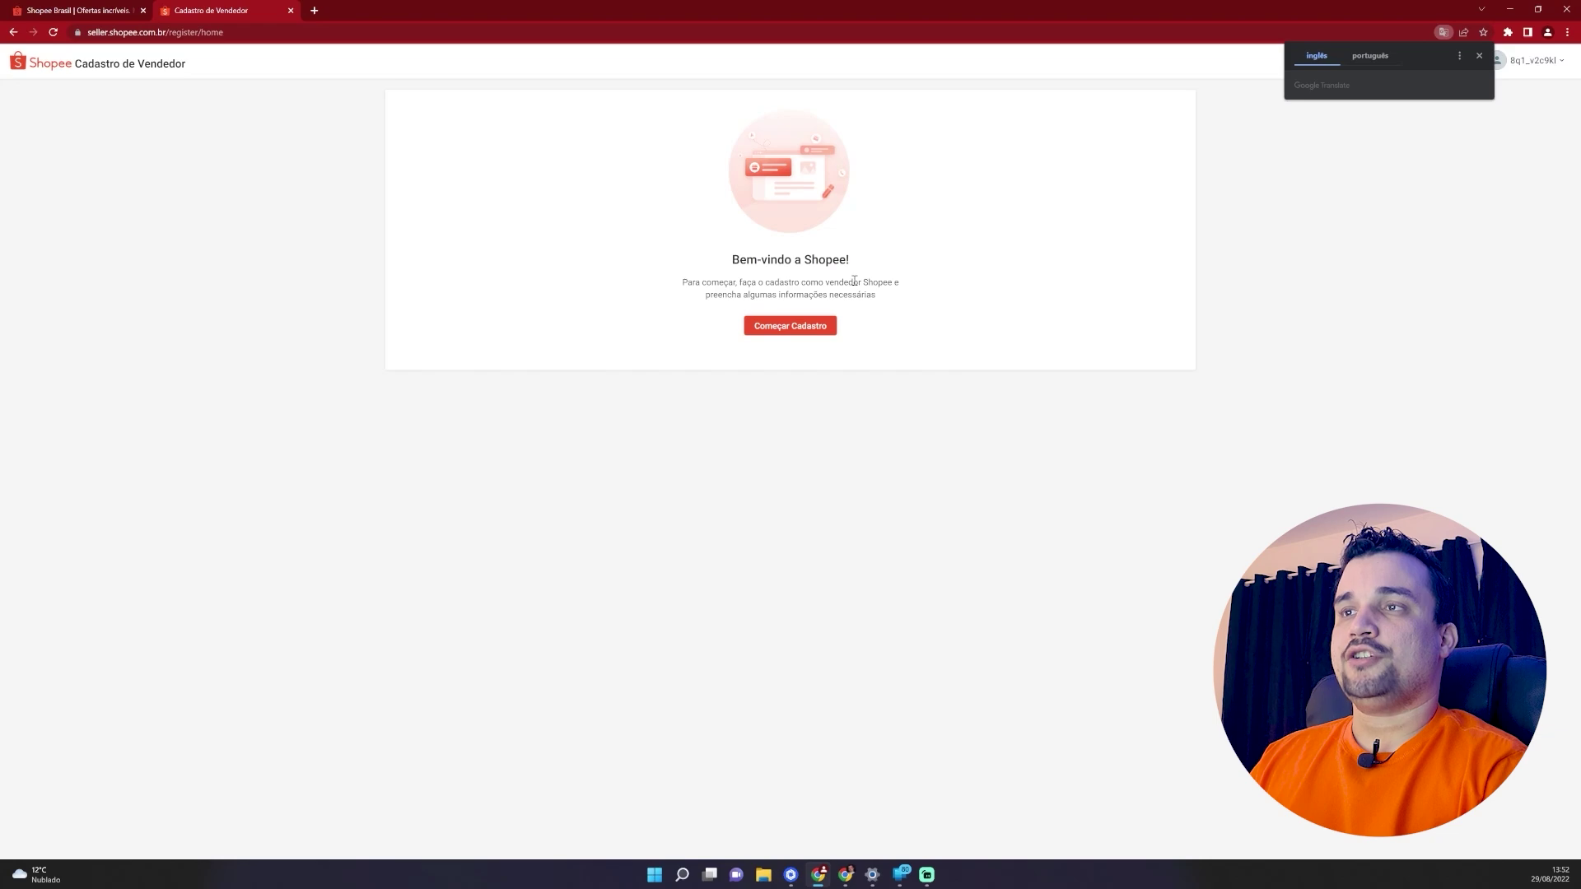
# Start seller registration with Loja Pessoal (CPF) and review the generated store name
pyautogui.click(779, 327)
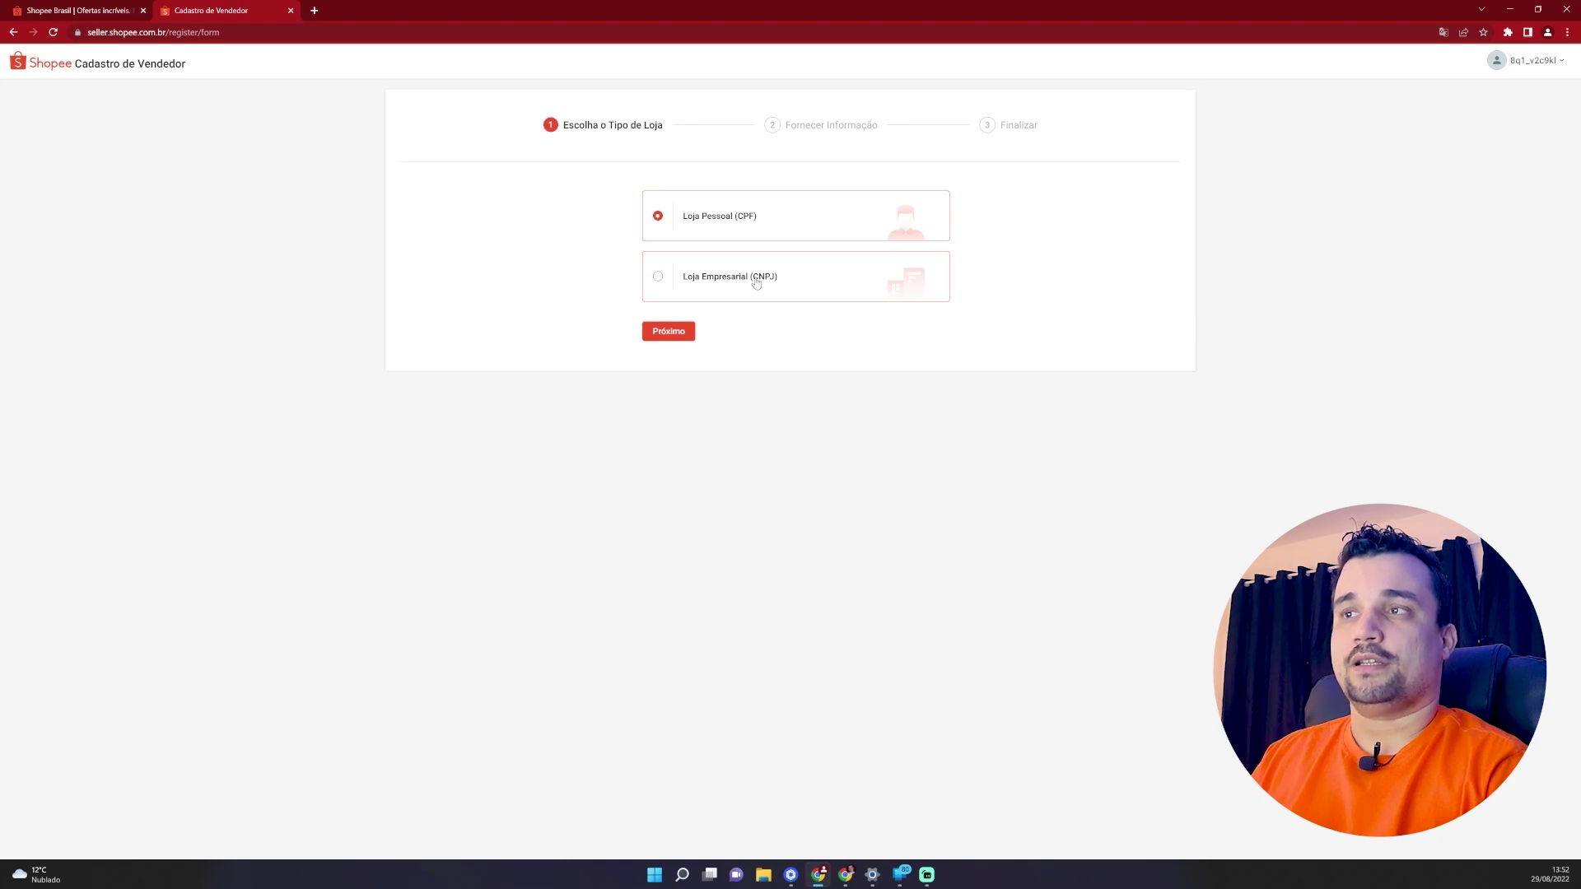
pyautogui.click(685, 280)
pyautogui.click(680, 217)
pyautogui.click(668, 331)
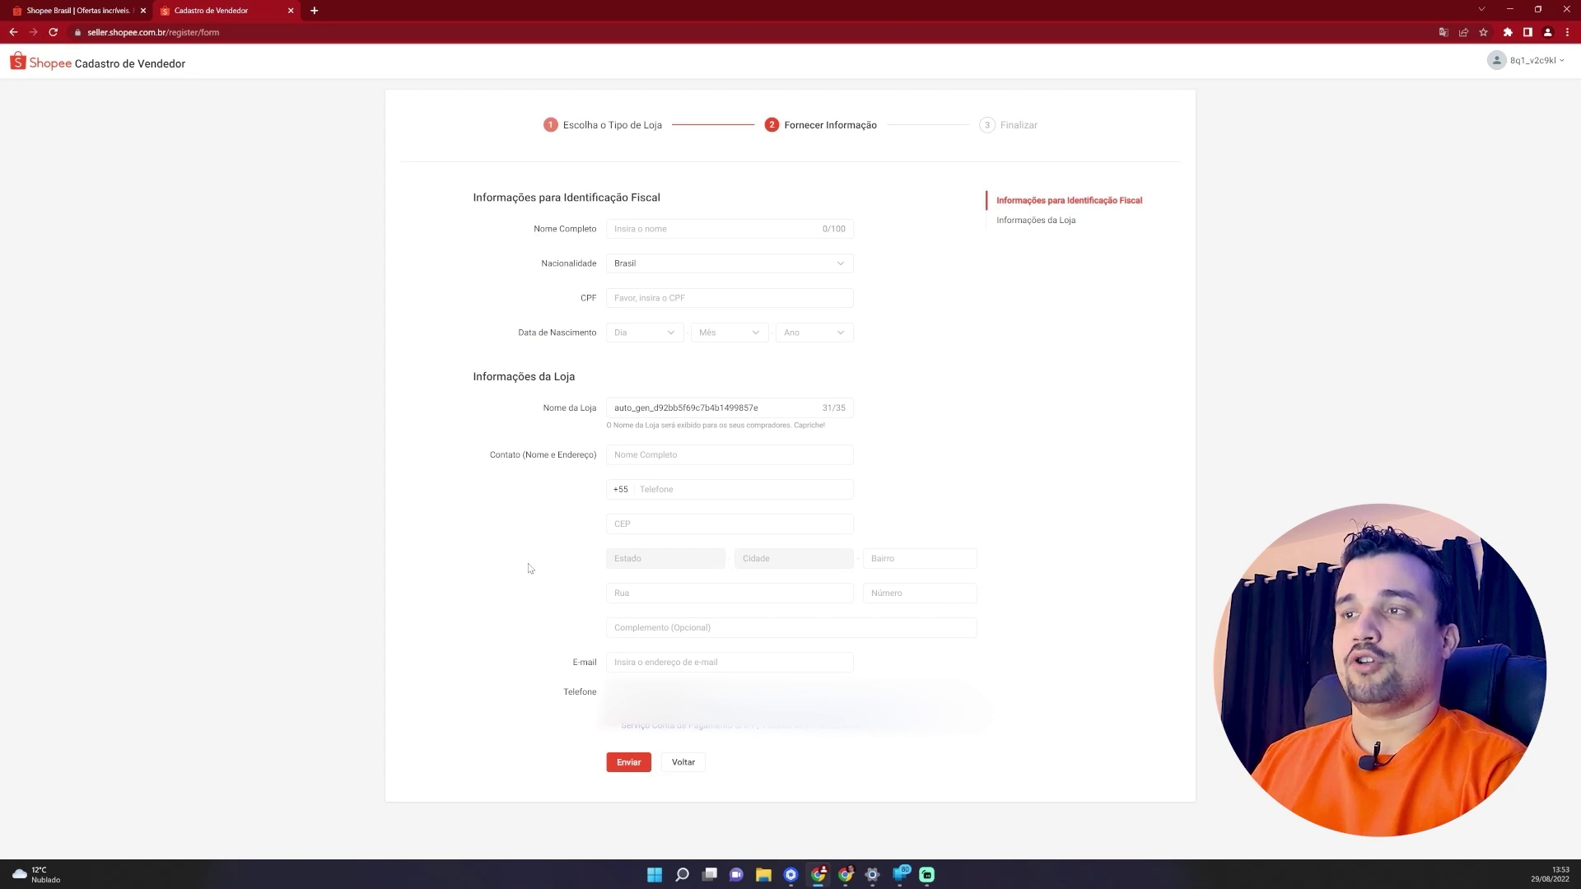
pyautogui.moveTo(633, 407); pyautogui.dragTo(644, 453)
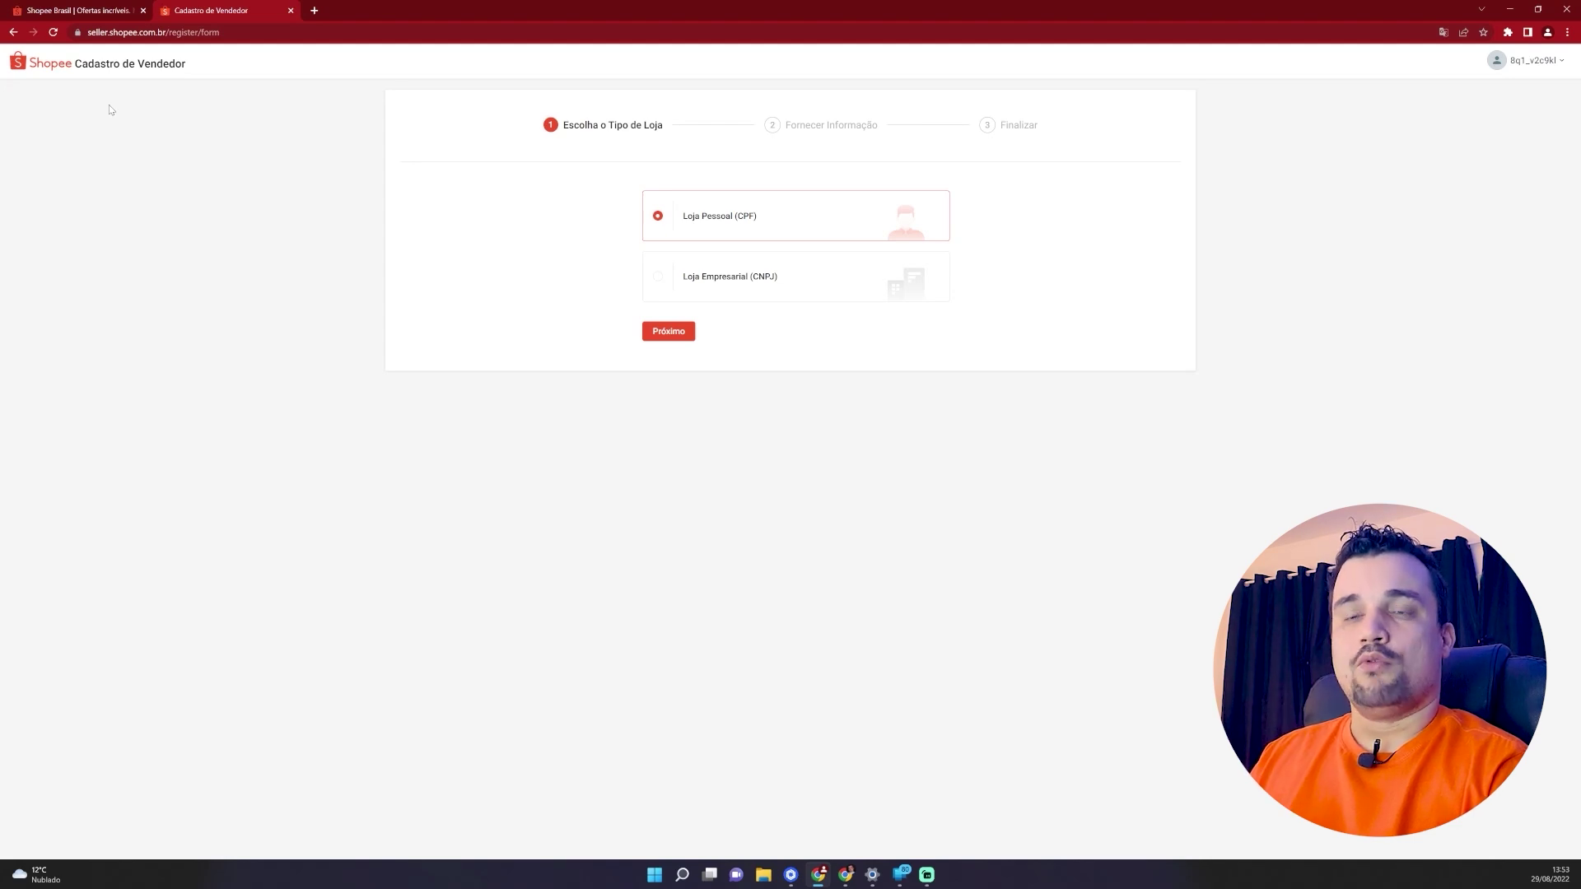
# Choose Loja Empresarial (CNPJ) and look over the Nome Empresarial, CNPJ and partner fields
pyautogui.click(731, 284)
pyautogui.click(681, 332)
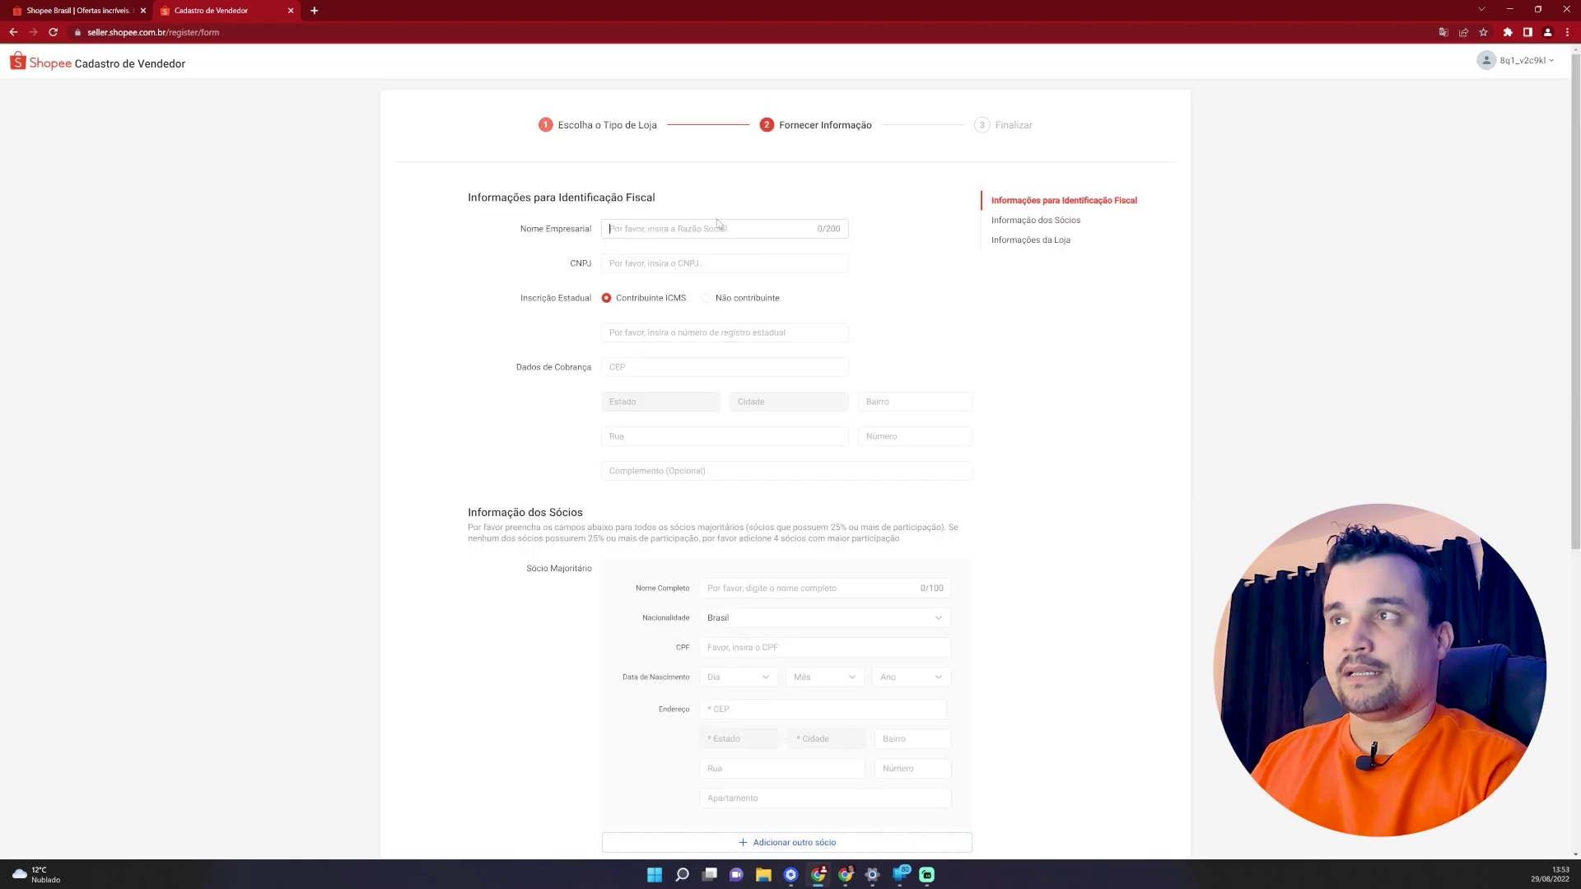
pyautogui.click(647, 231)
pyautogui.click(636, 263)
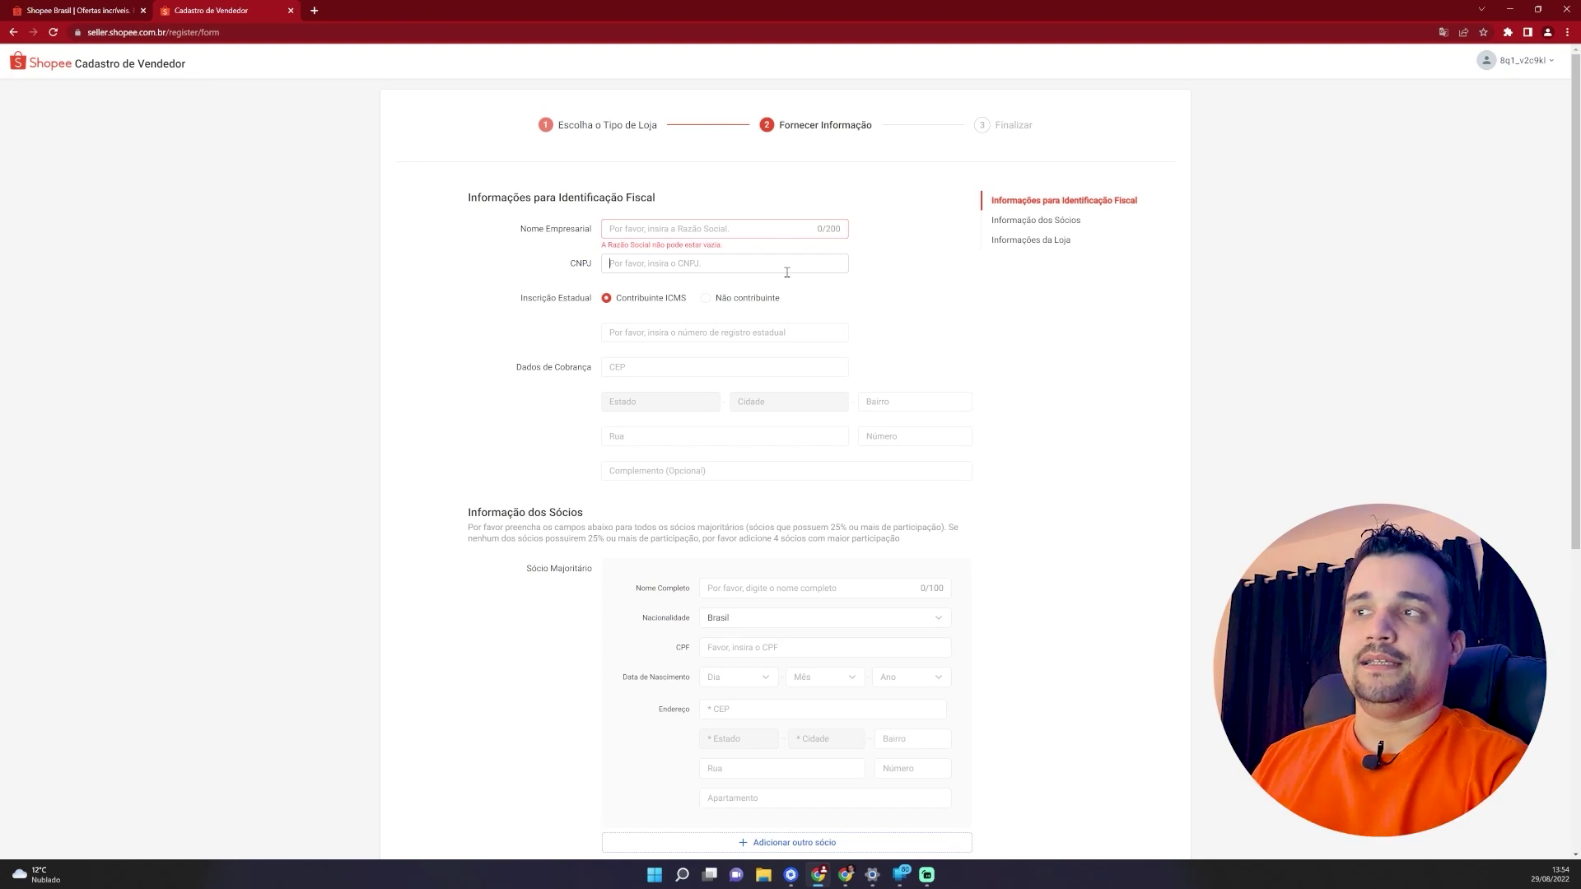
pyautogui.click(658, 352)
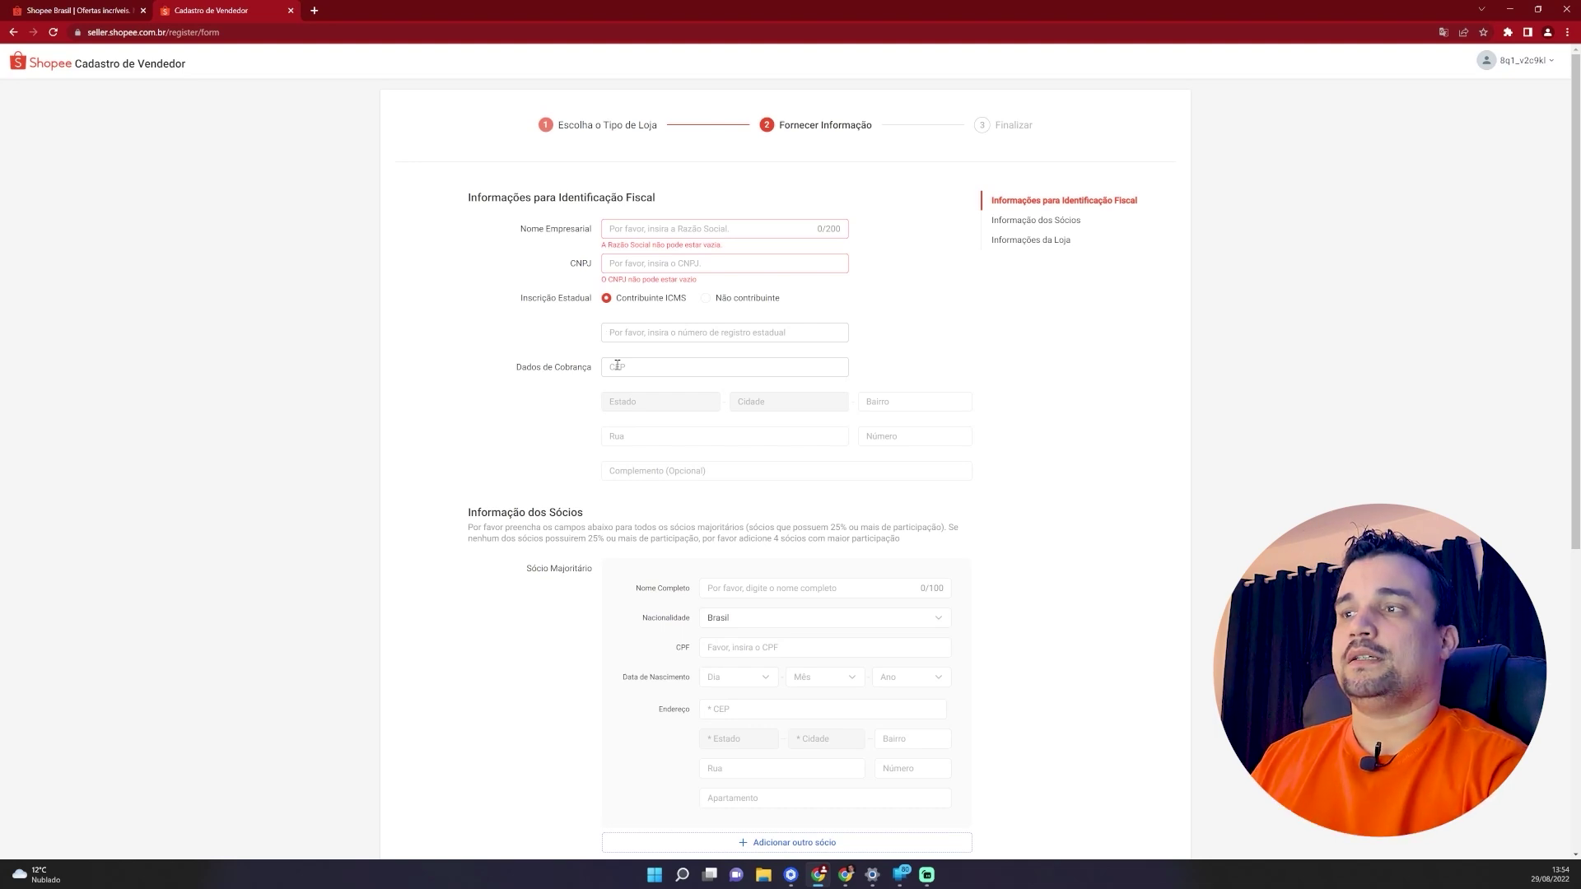
pyautogui.scroll(-3, 598, 401)
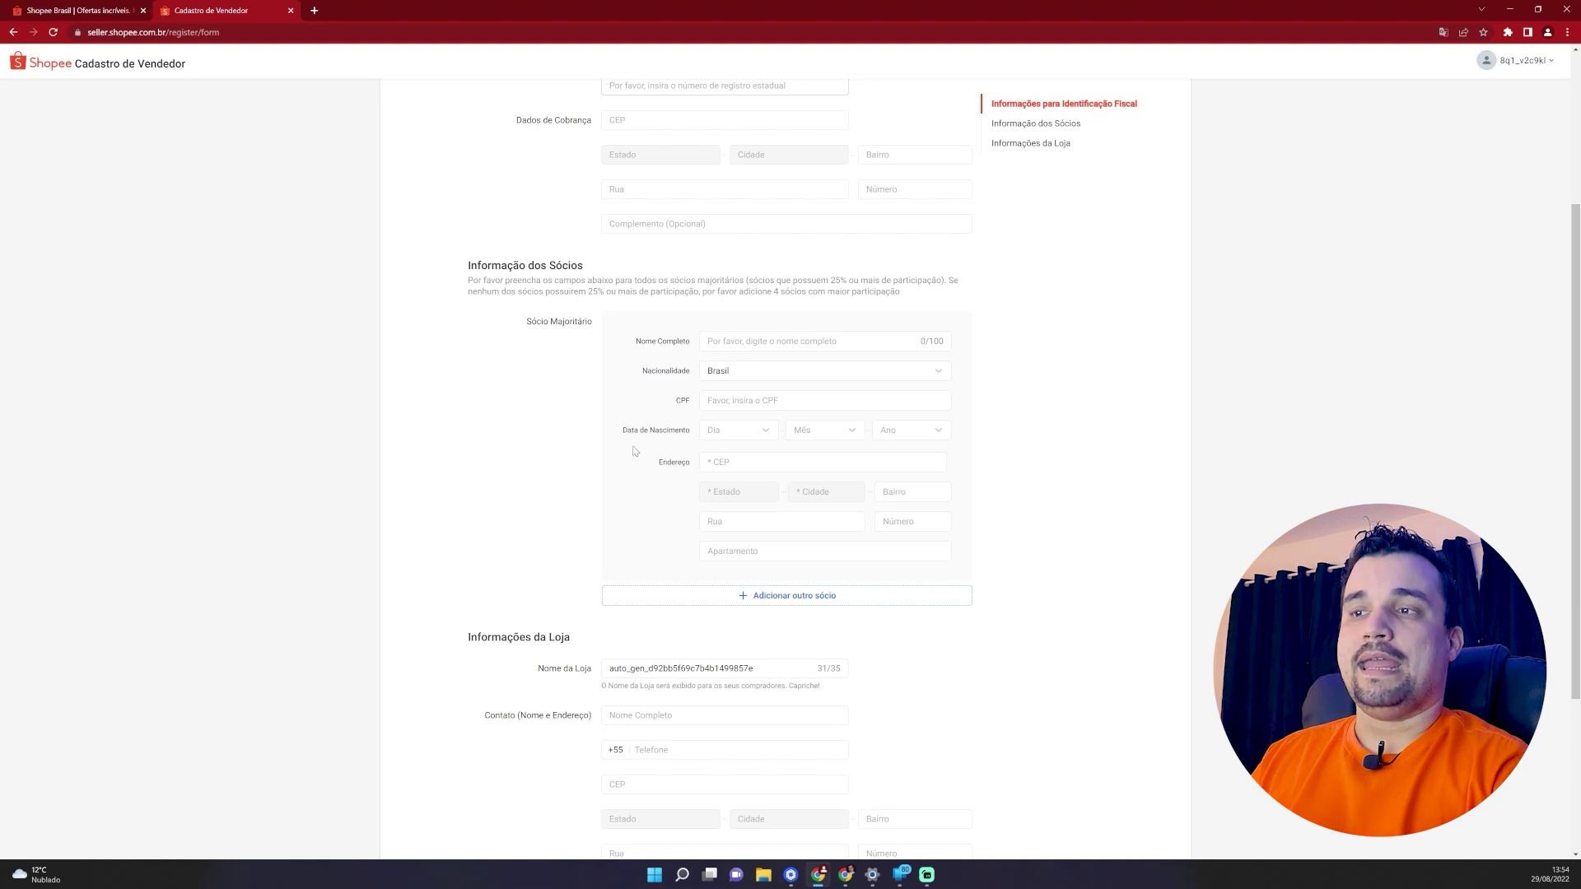
# Add a second majority partner, review the store name and contact fields, then go back
pyautogui.click(816, 604)
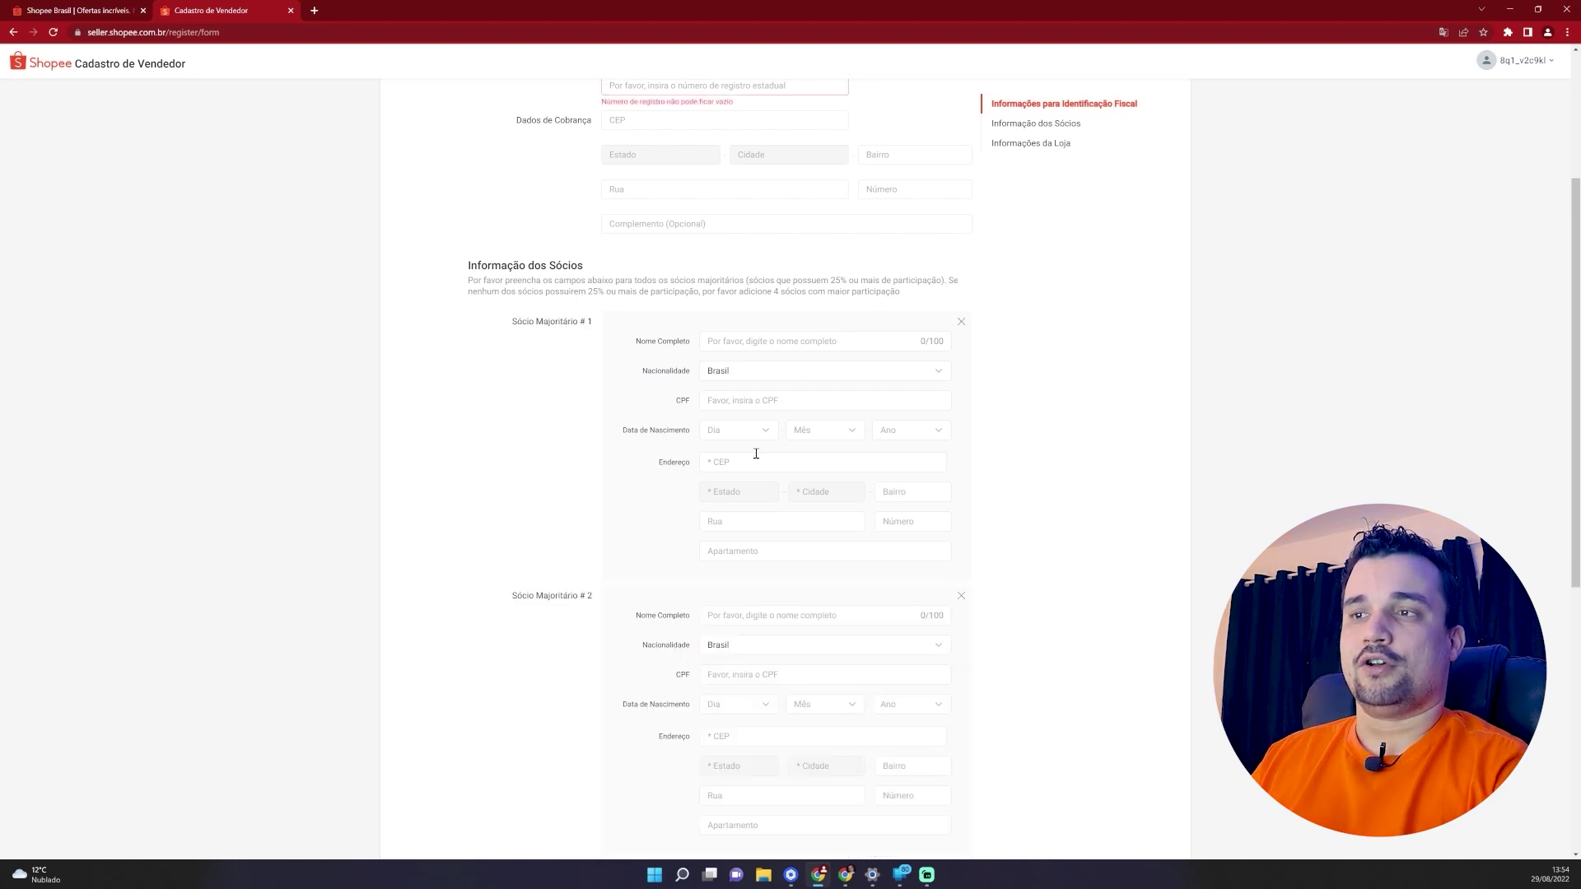
pyautogui.scroll(-6, 737, 478)
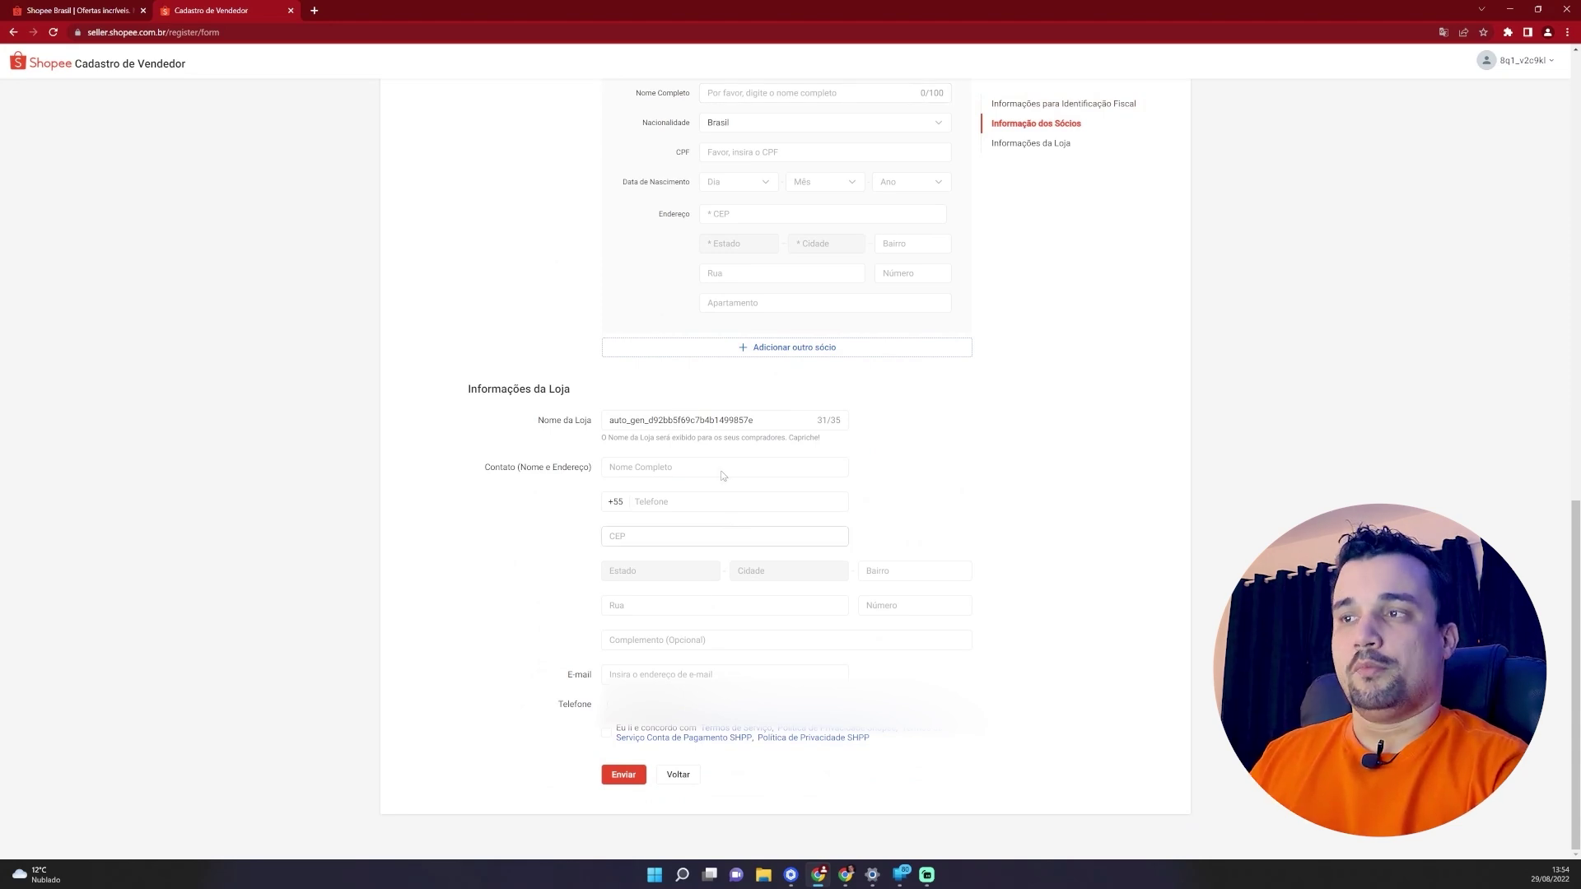
pyautogui.moveTo(619, 420); pyautogui.dragTo(644, 489)
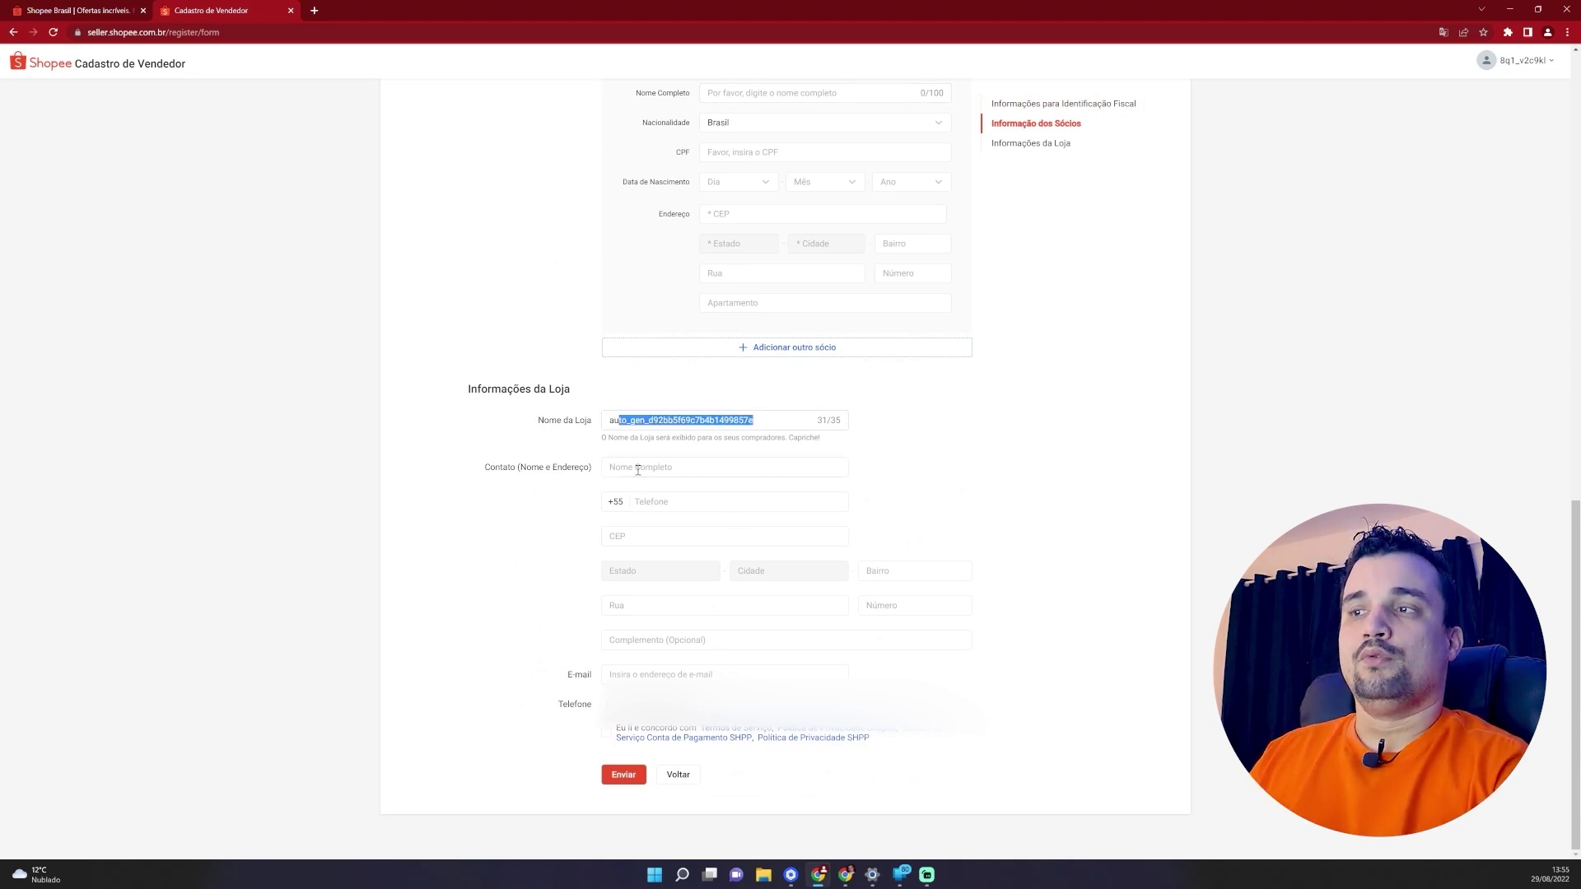
pyautogui.click(638, 469)
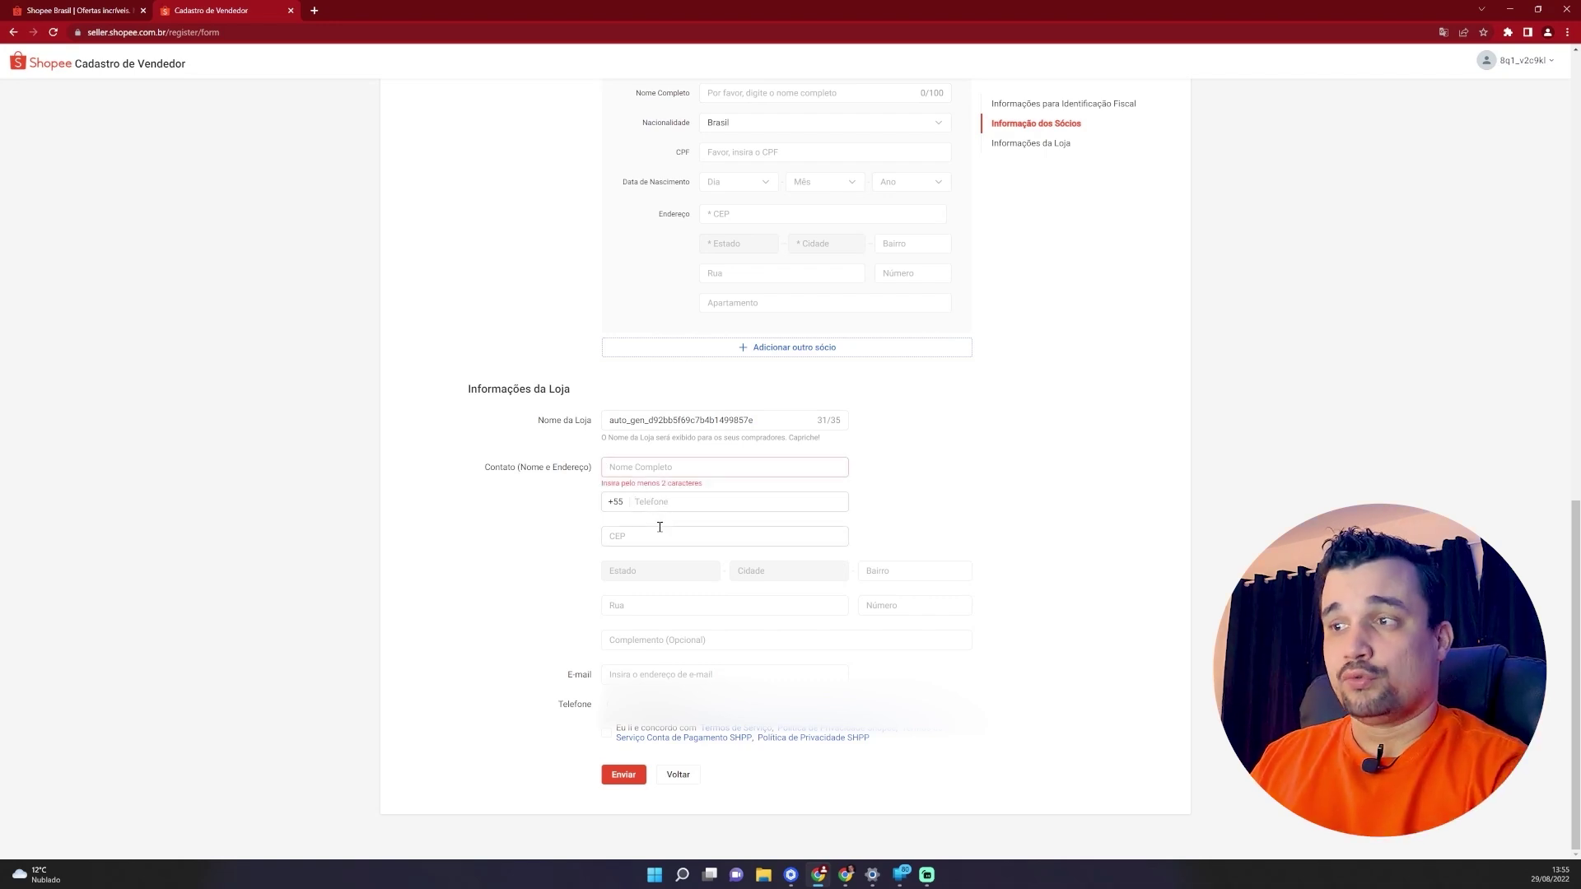
pyautogui.click(643, 668)
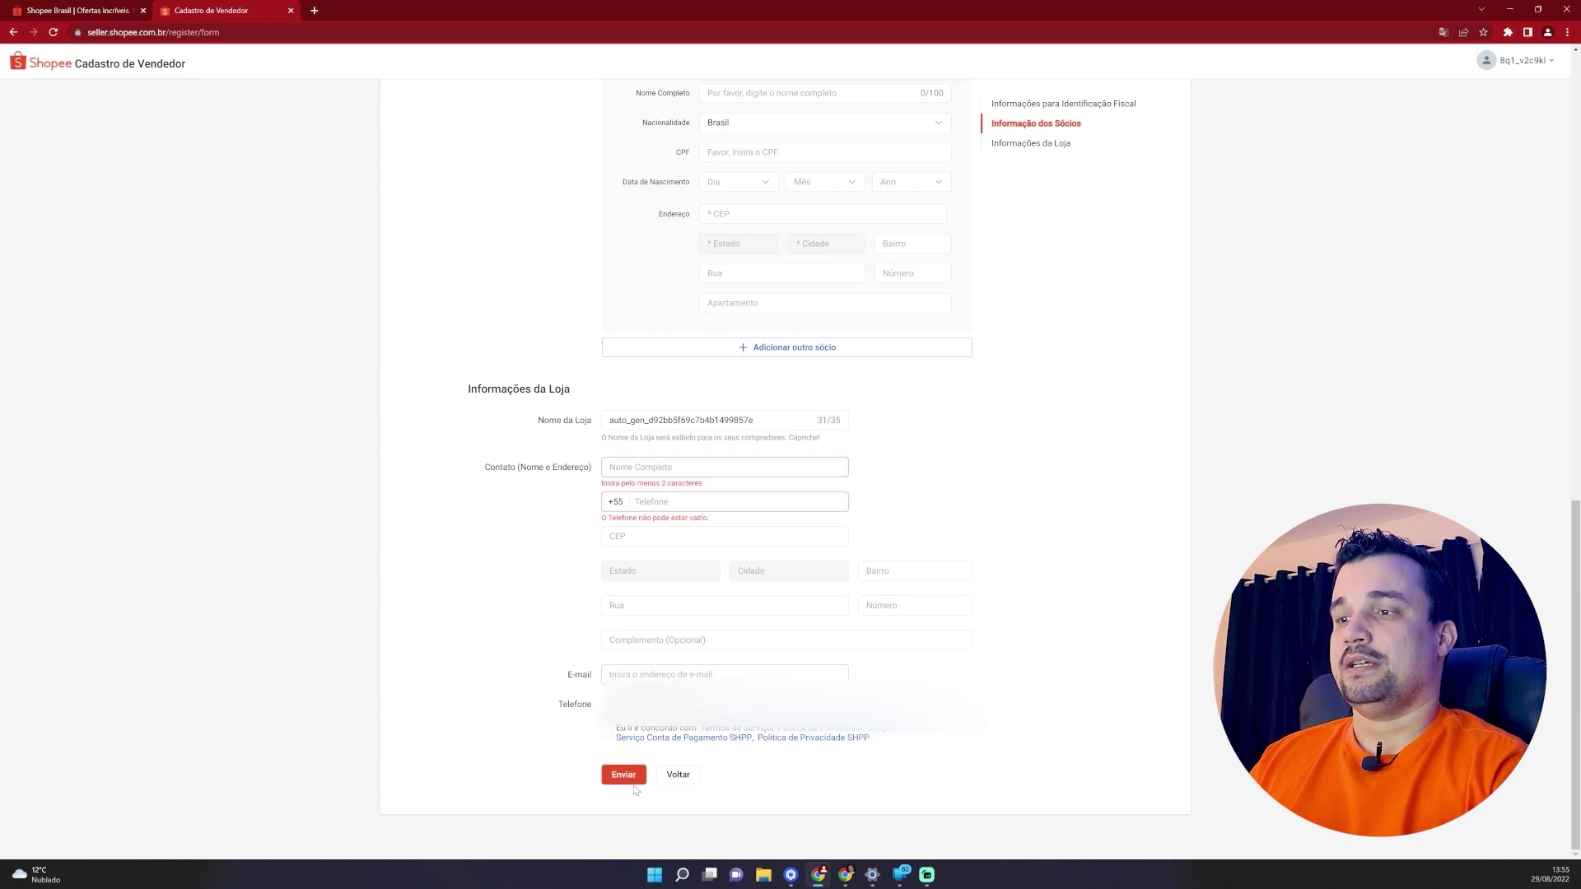
pyautogui.click(678, 776)
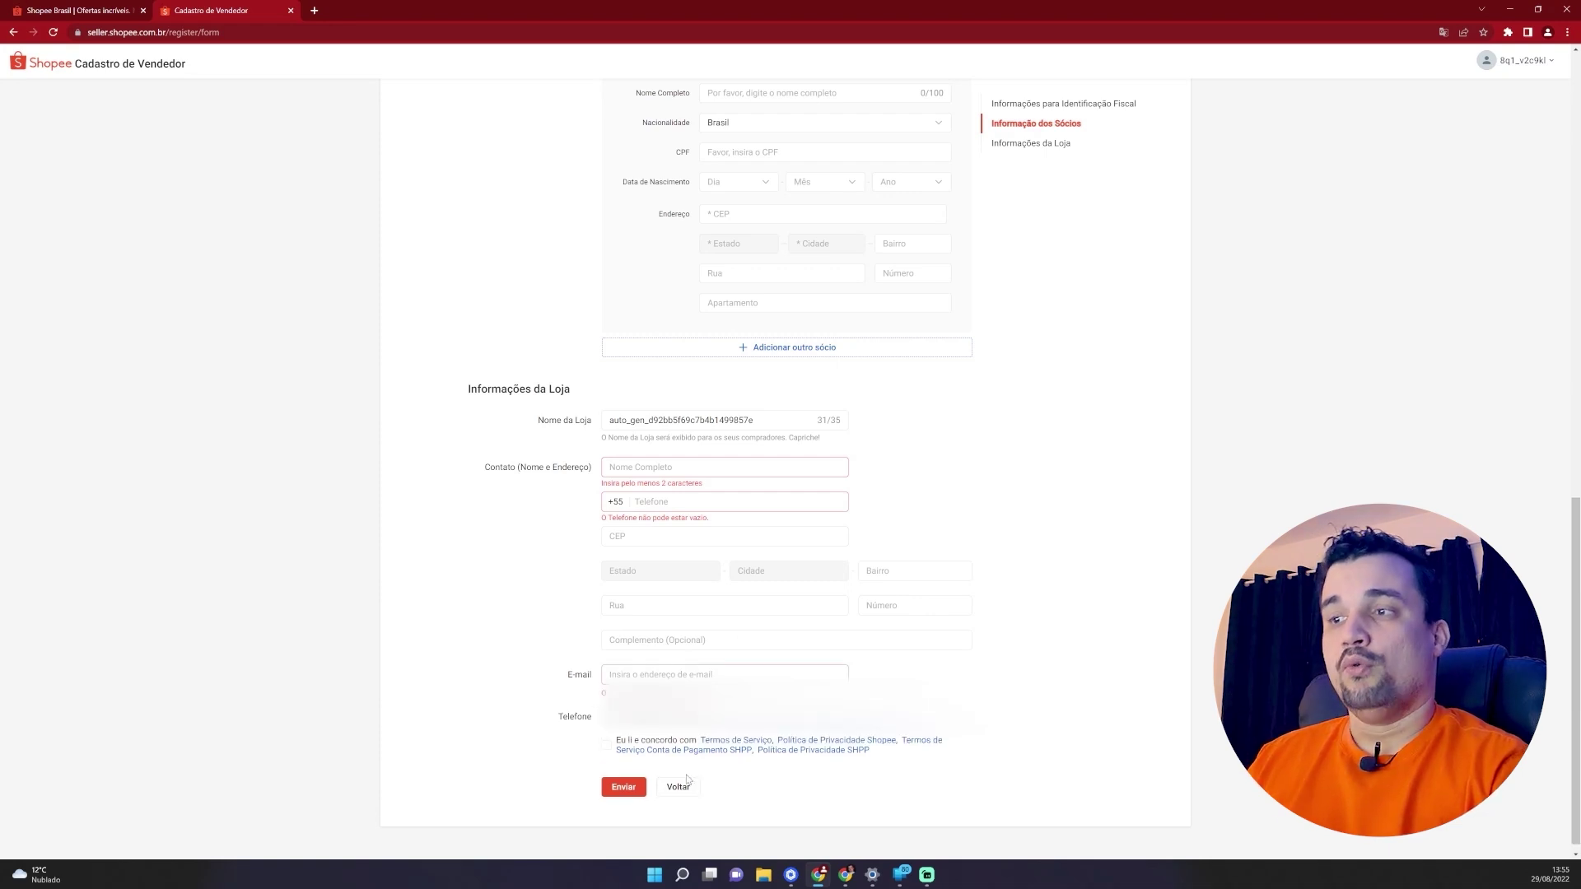
pyautogui.click(679, 789)
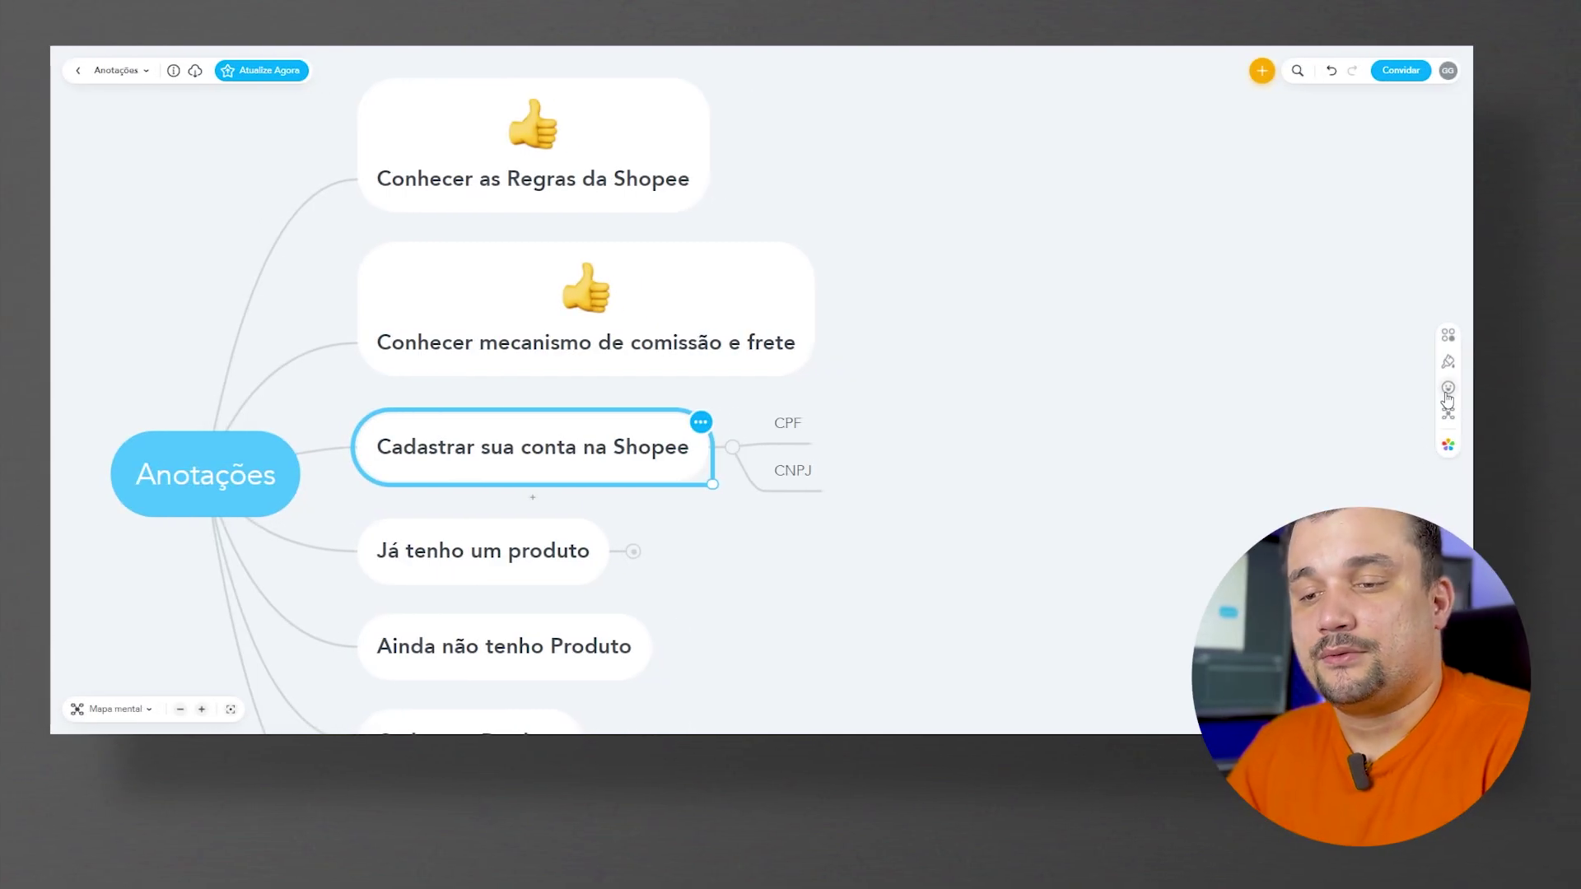
# Add a thumbs-up emoji to the 'Cadastrar sua conta na Shopee' topic
pyautogui.click(1449, 392)
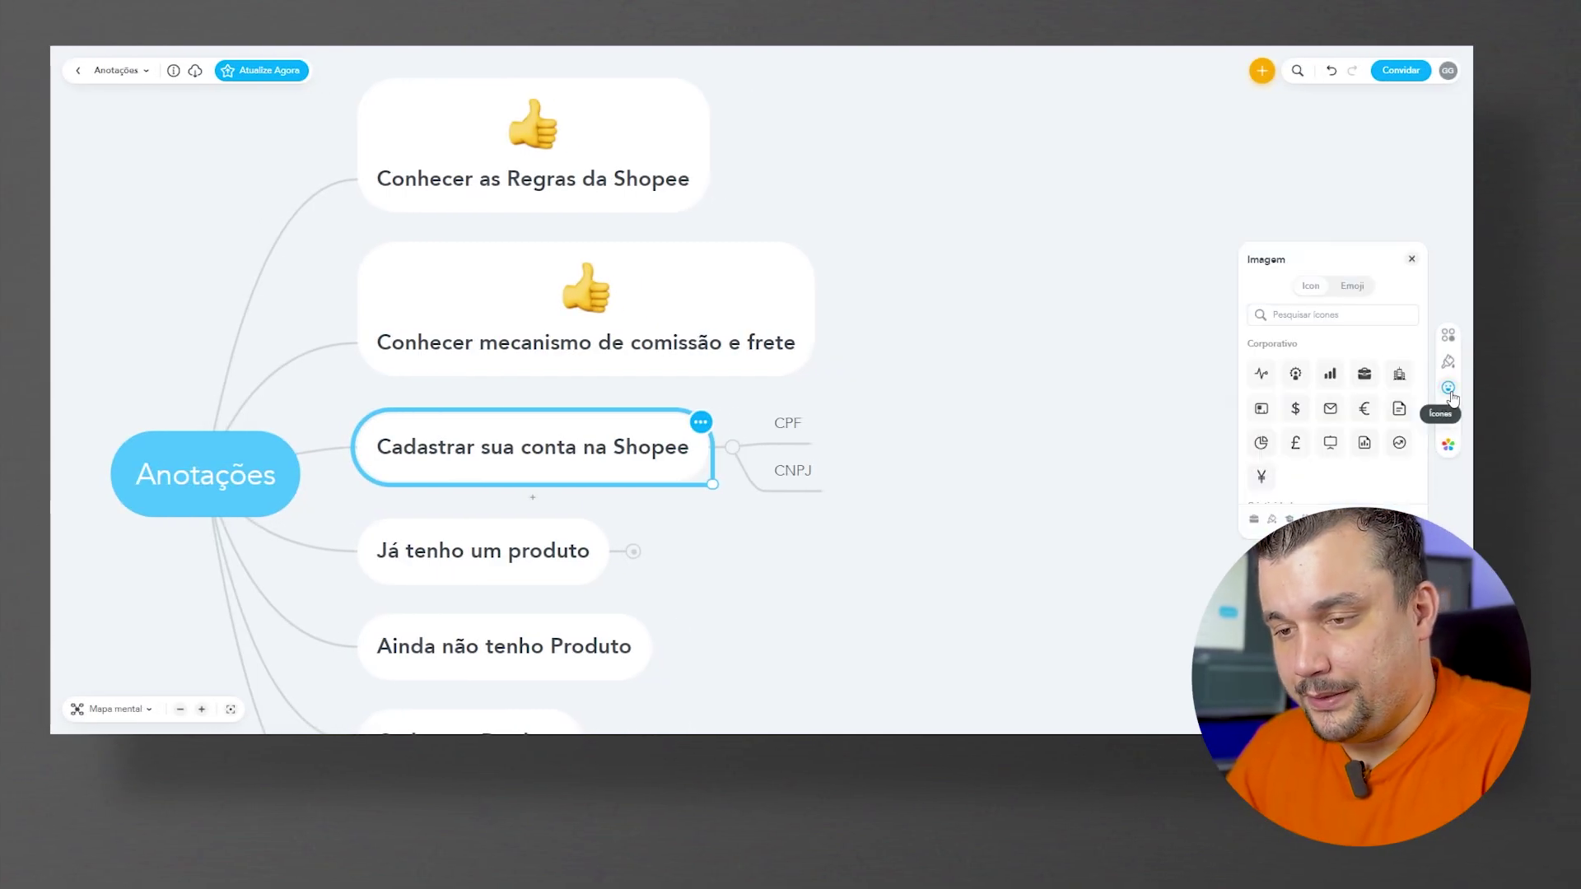
pyautogui.click(1352, 286)
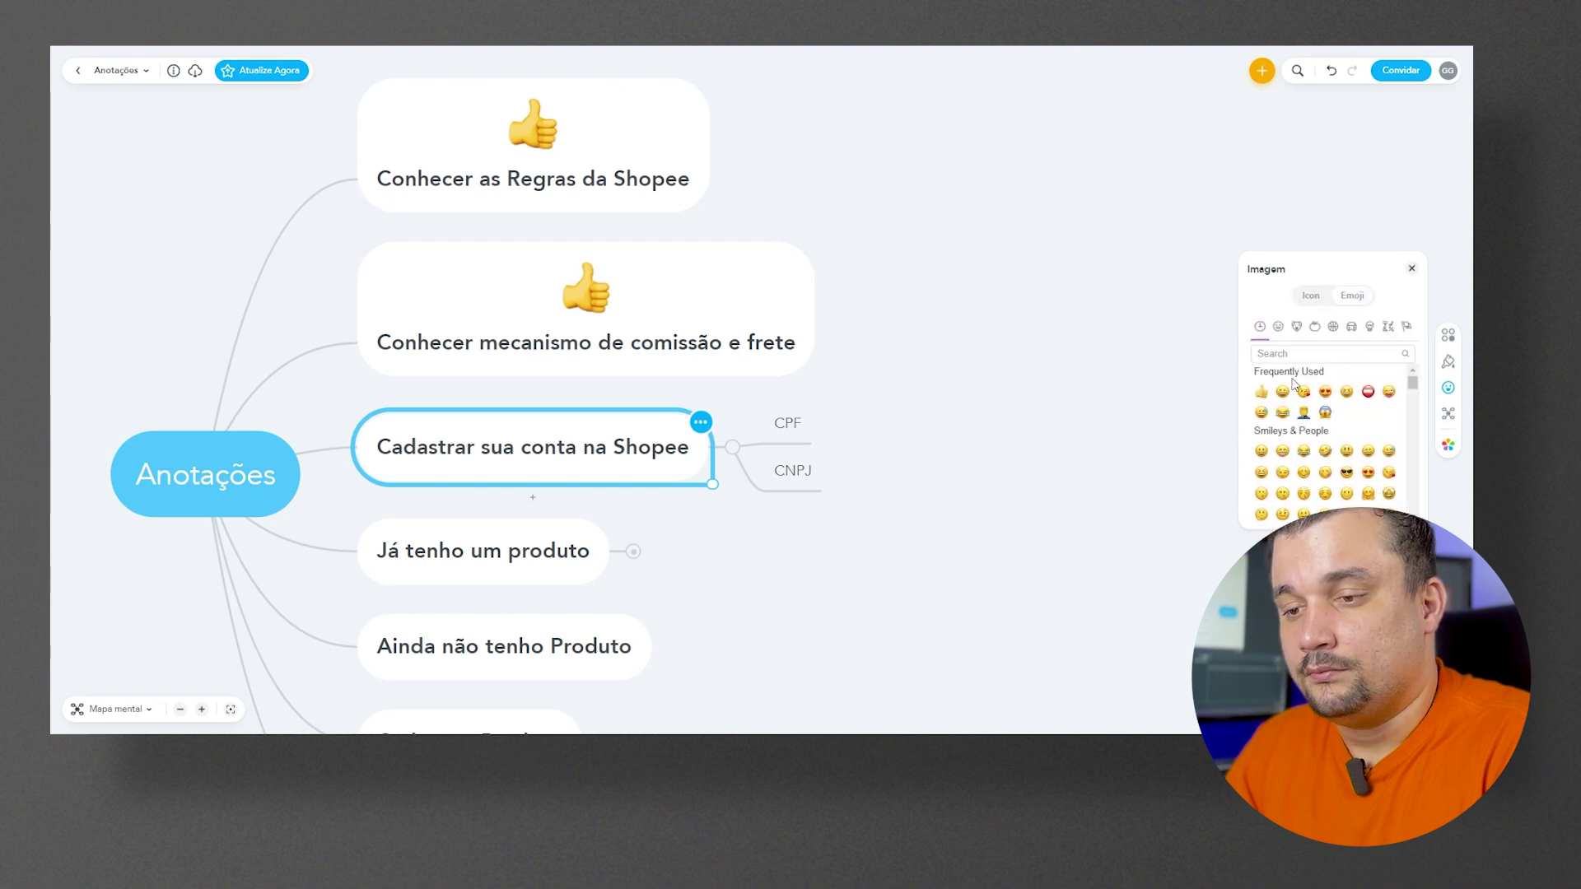
pyautogui.click(1262, 396)
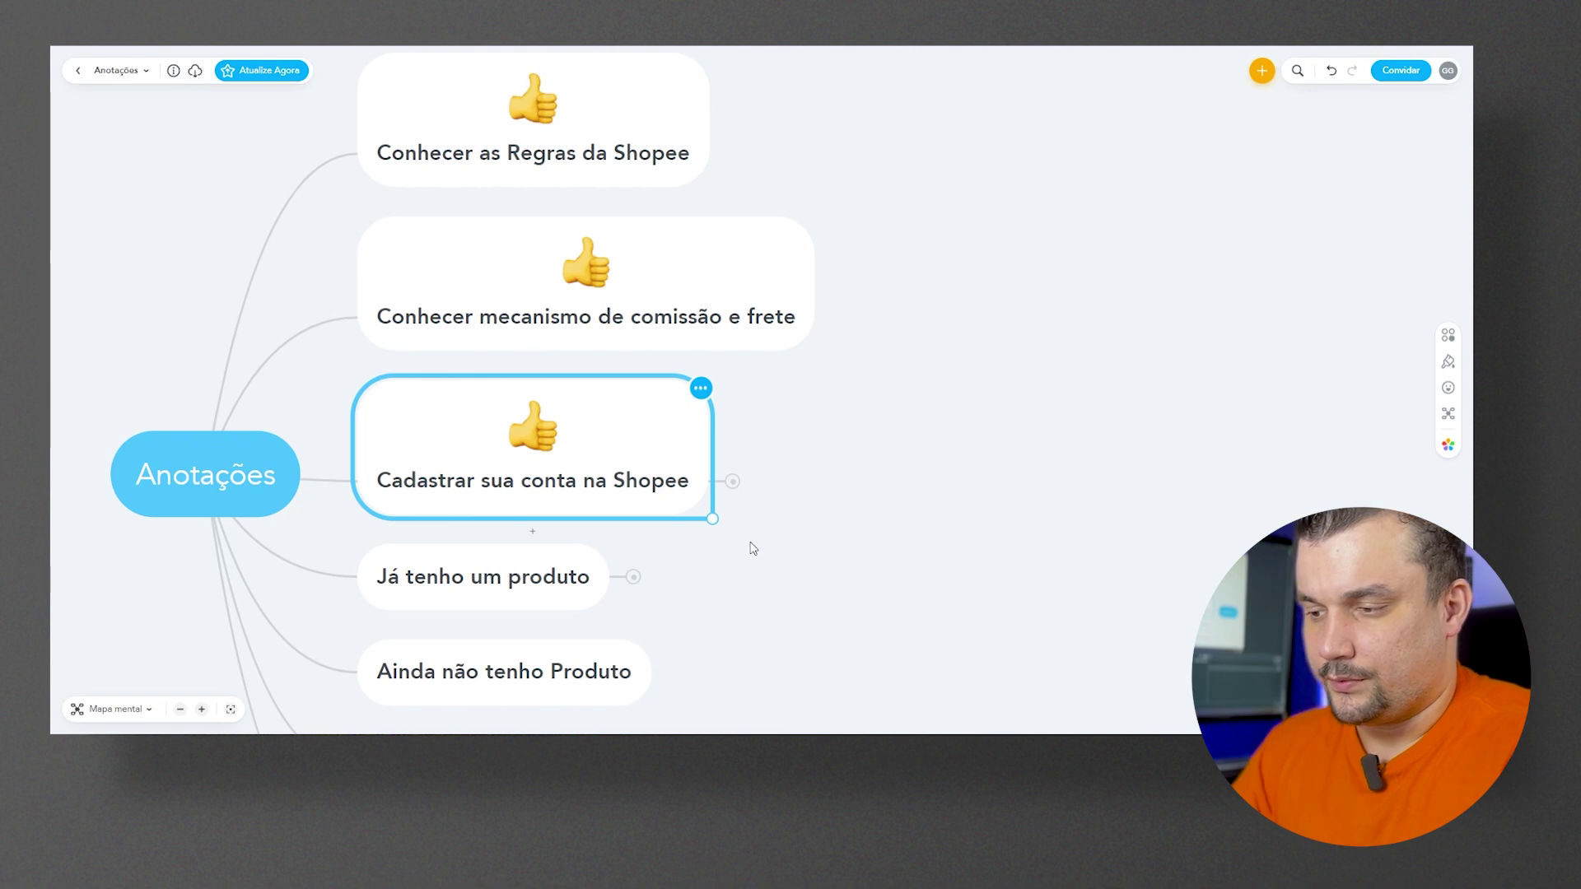
# Expand 'Já tenho um produto' and select its 'Validar produto' subtopic
pyautogui.scroll(-1, 786, 551)
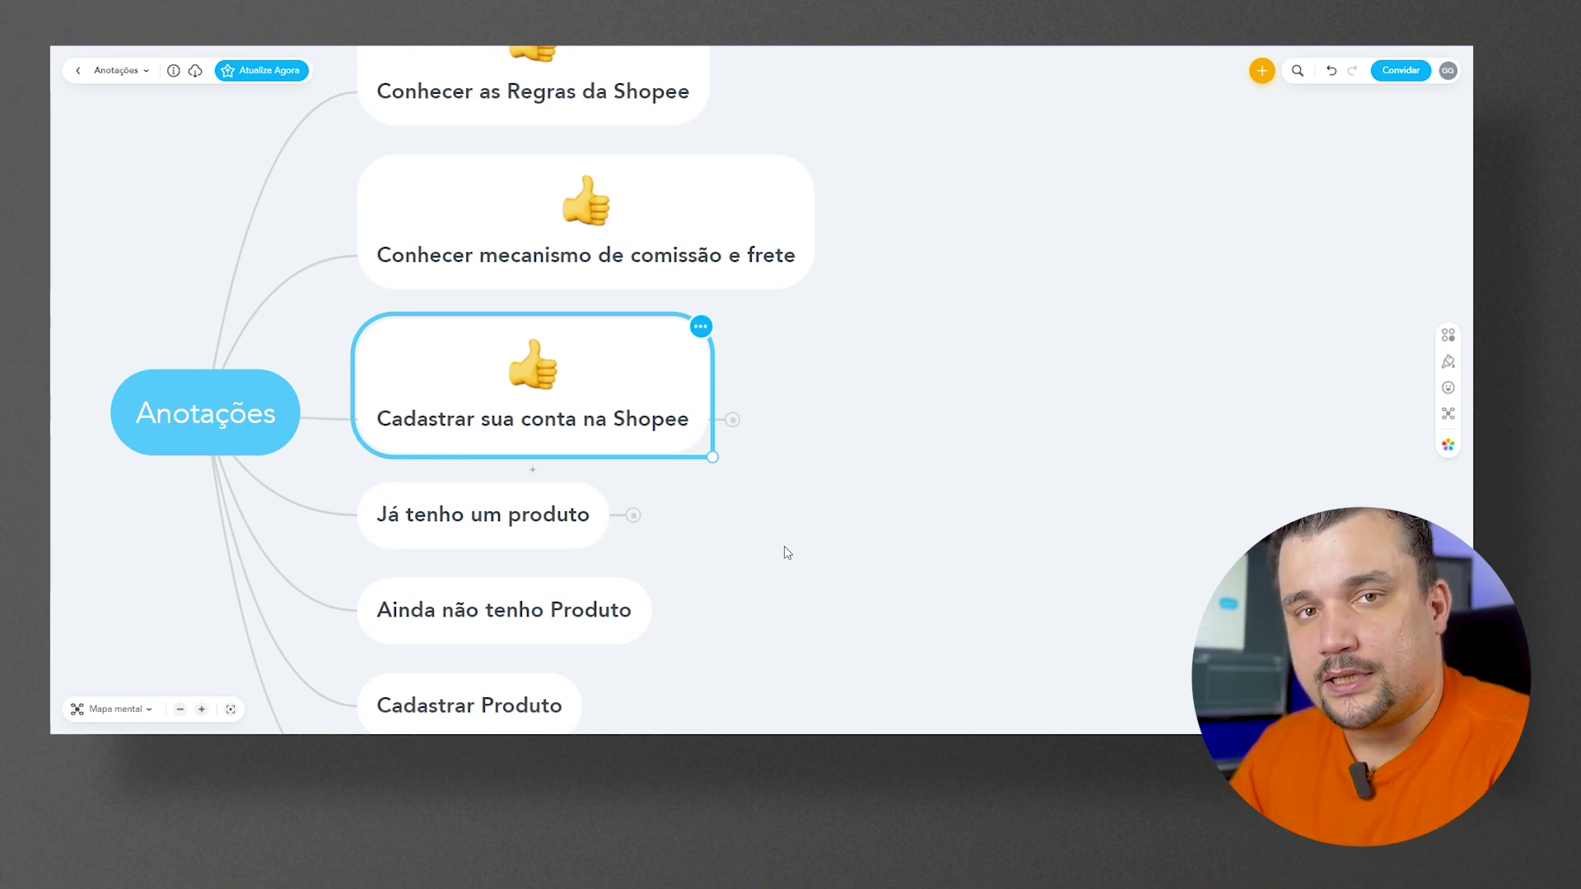
pyautogui.click(633, 514)
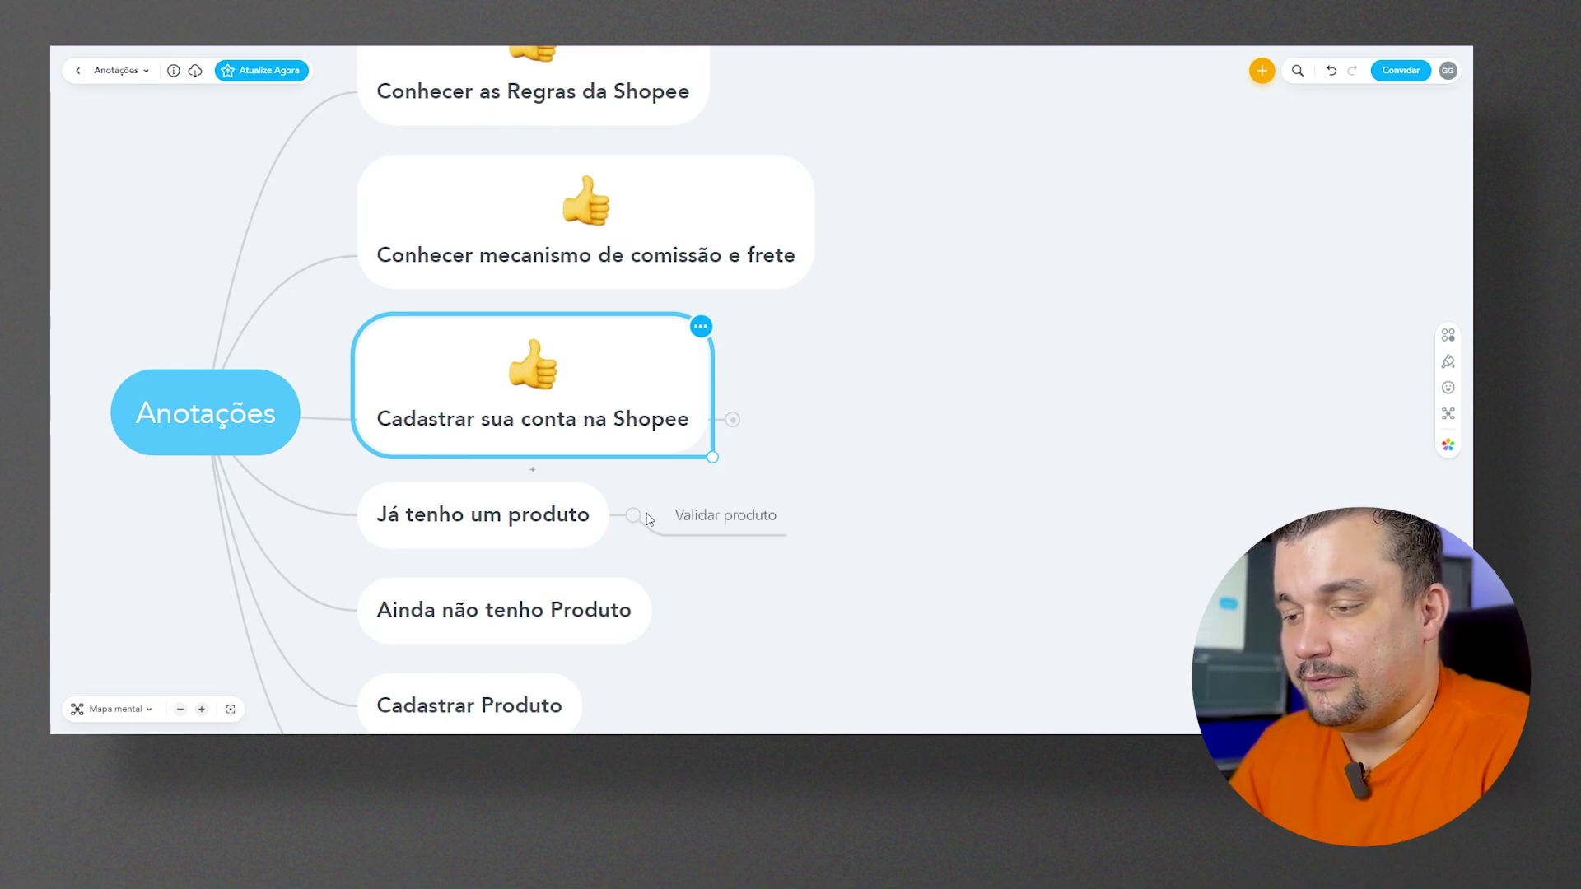
pyautogui.click(762, 519)
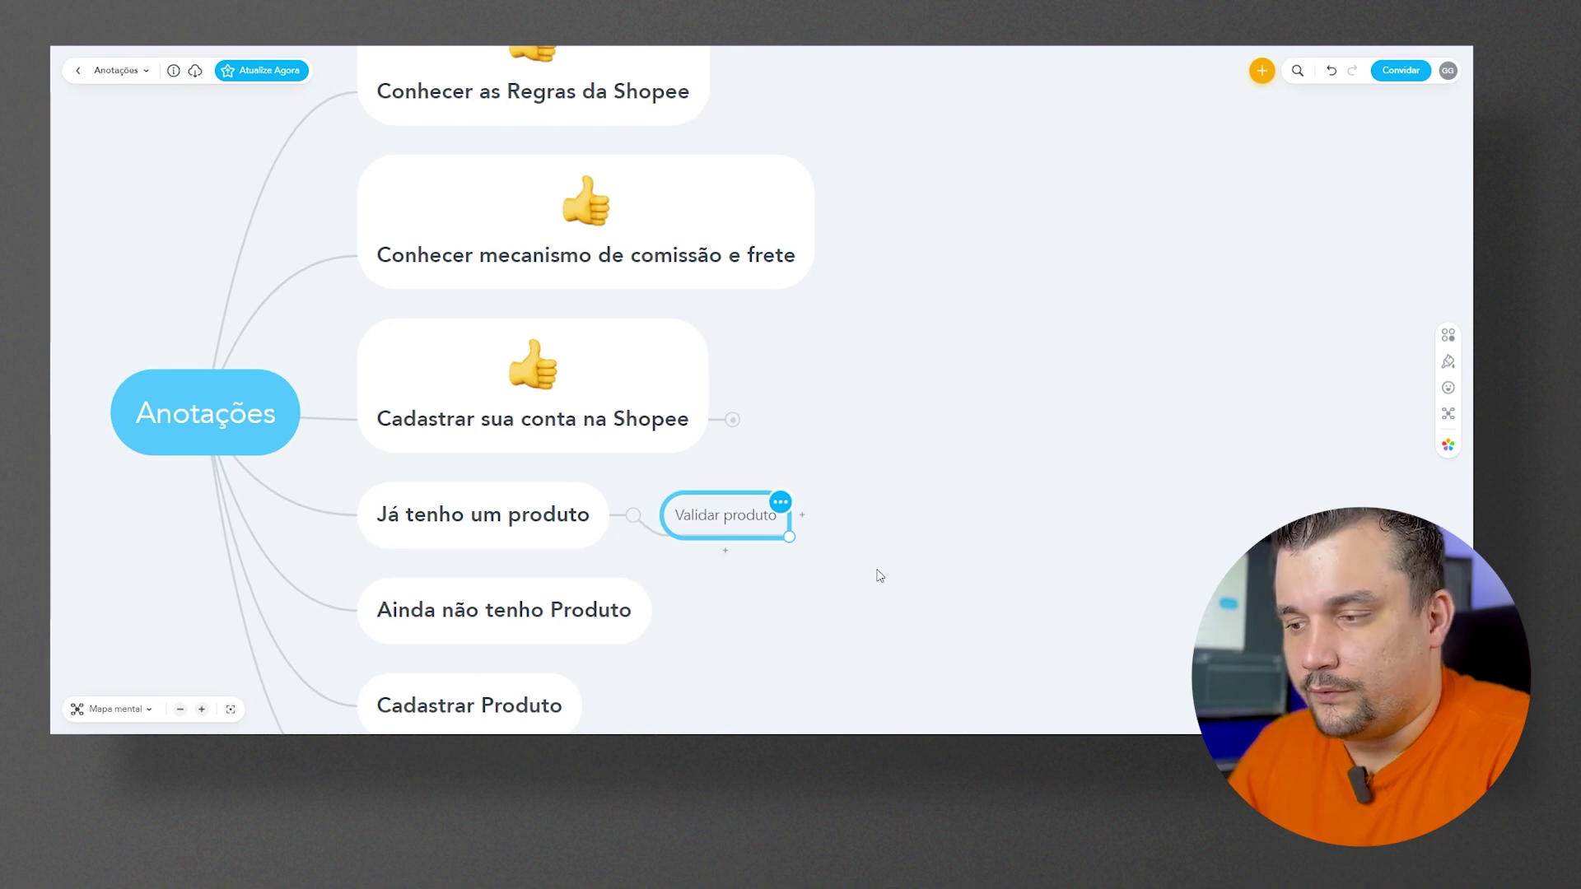